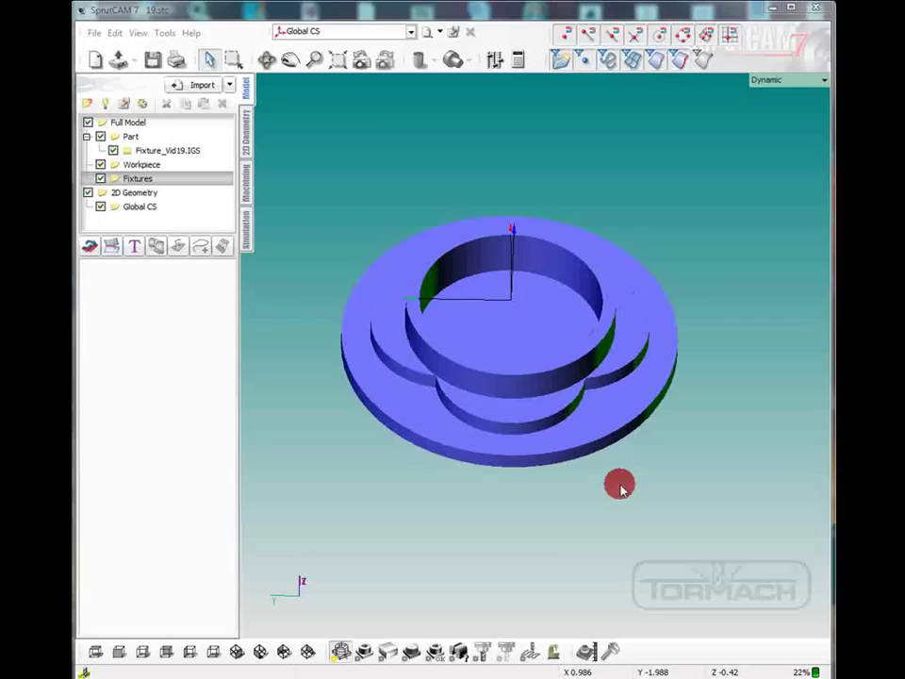
- Import T-Slot_Clamp.IGS into the Fixtures group so the clamp sits on the disc
right_drag(620, 486, 613, 464)
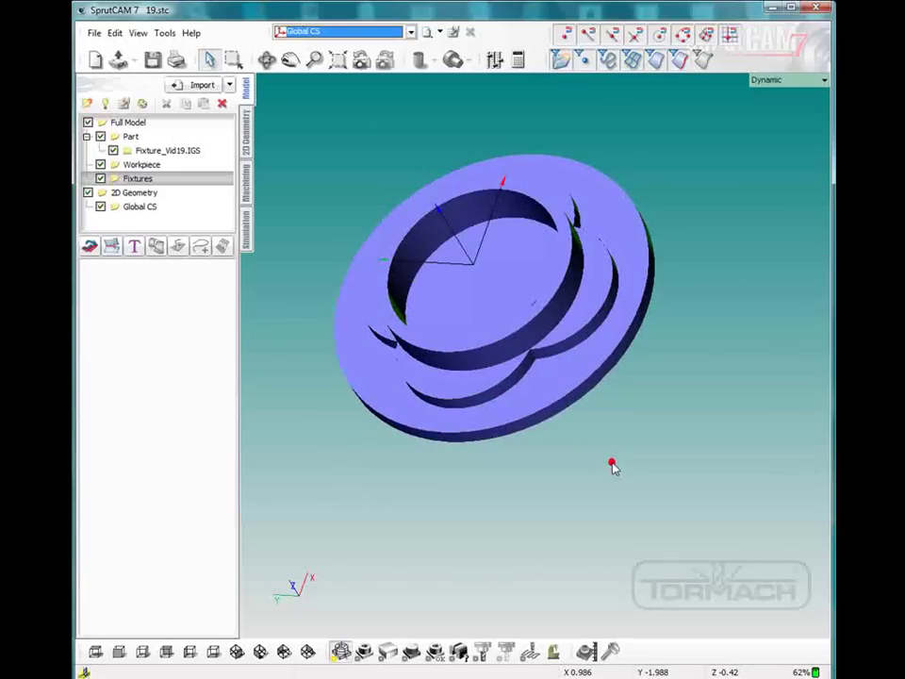
right_drag(556, 443, 558, 450)
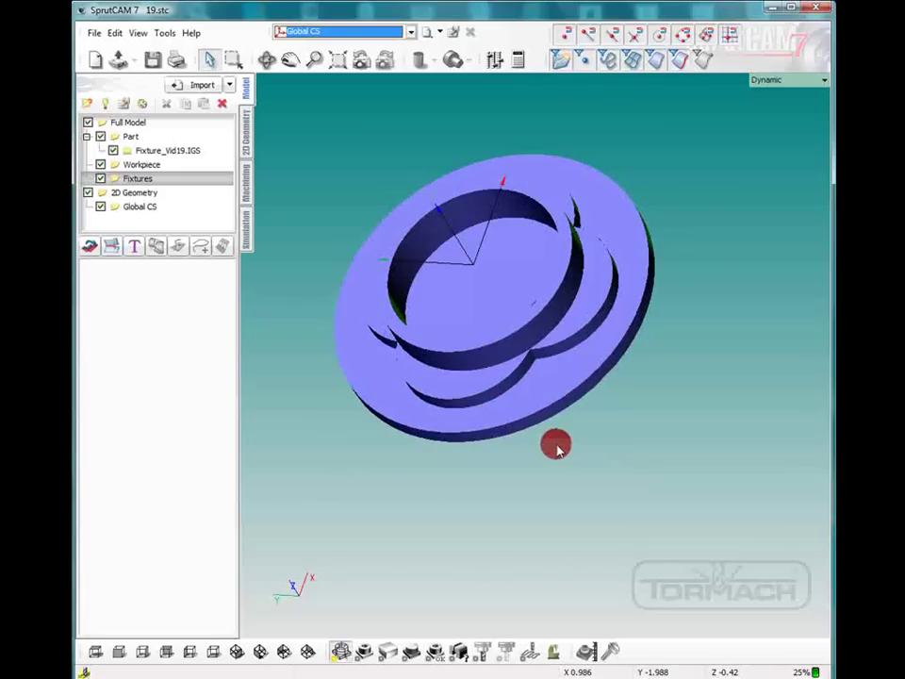
mouse_move(557, 447)
right_down()
mouse_move(538, 336)
mouse_move(562, 348)
mouse_move(608, 412)
right_up()
mouse_move(584, 529)
right_down()
mouse_move(656, 425)
mouse_move(522, 384)
mouse_move(580, 505)
mouse_move(536, 481)
mouse_move(546, 472)
mouse_move(503, 352)
mouse_move(495, 370)
right_up()
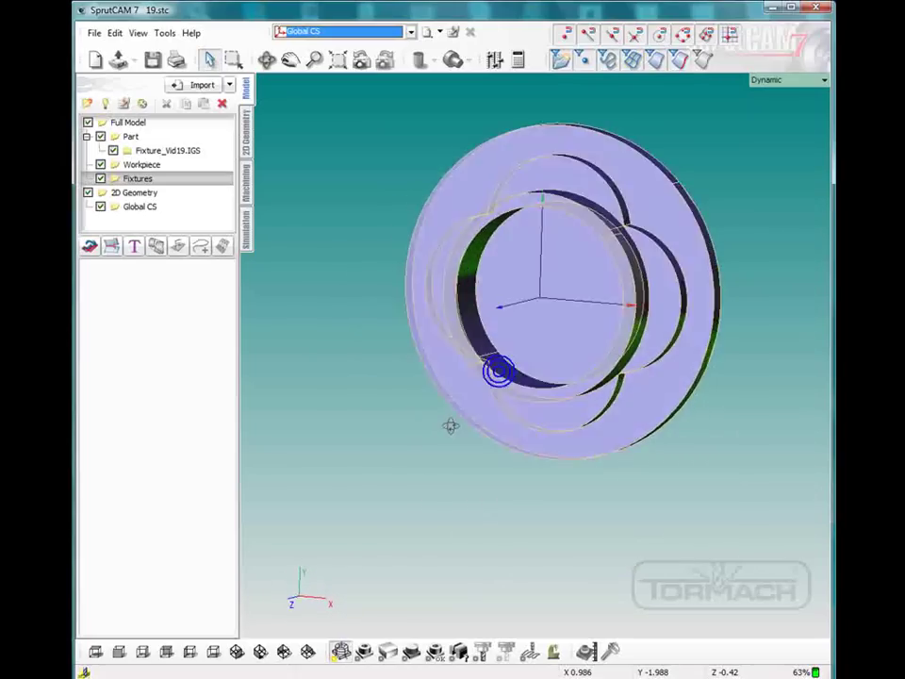
mouse_move(451, 424)
right_down()
mouse_move(515, 319)
mouse_move(498, 305)
mouse_move(519, 316)
mouse_move(481, 368)
mouse_move(637, 555)
right_up()
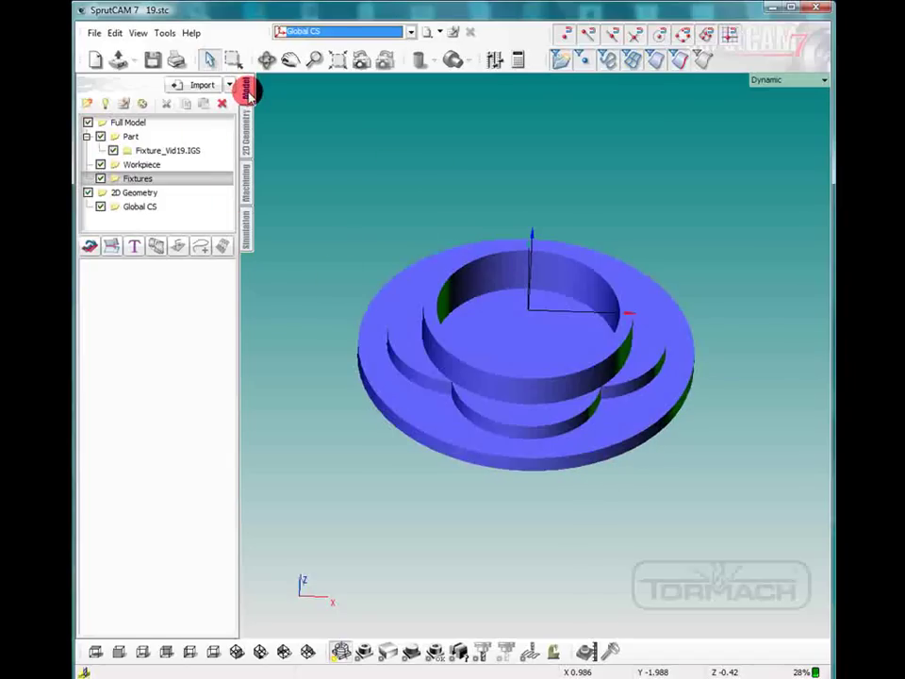
click(130, 165)
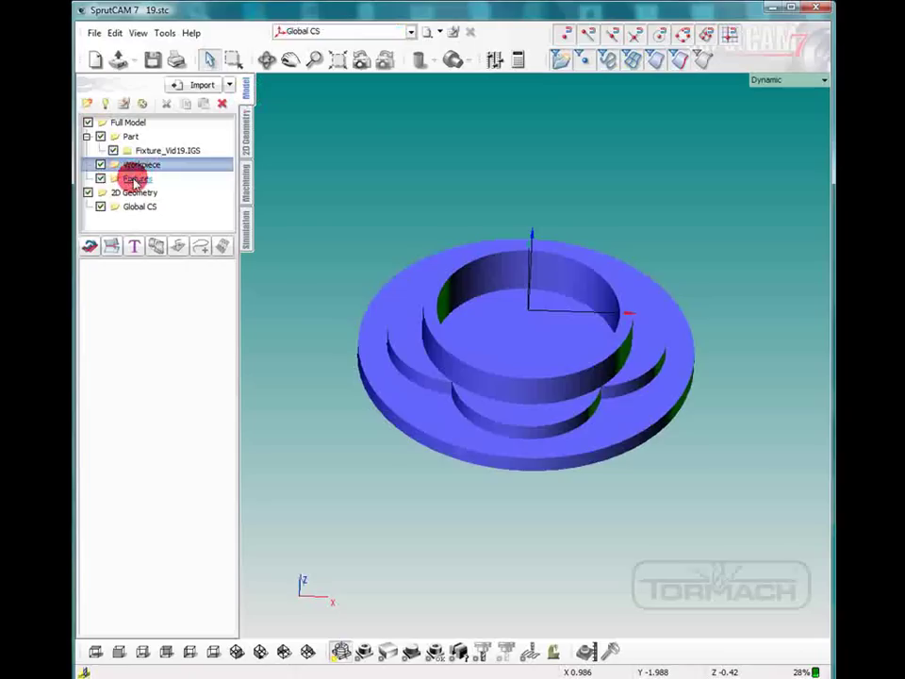
click(134, 180)
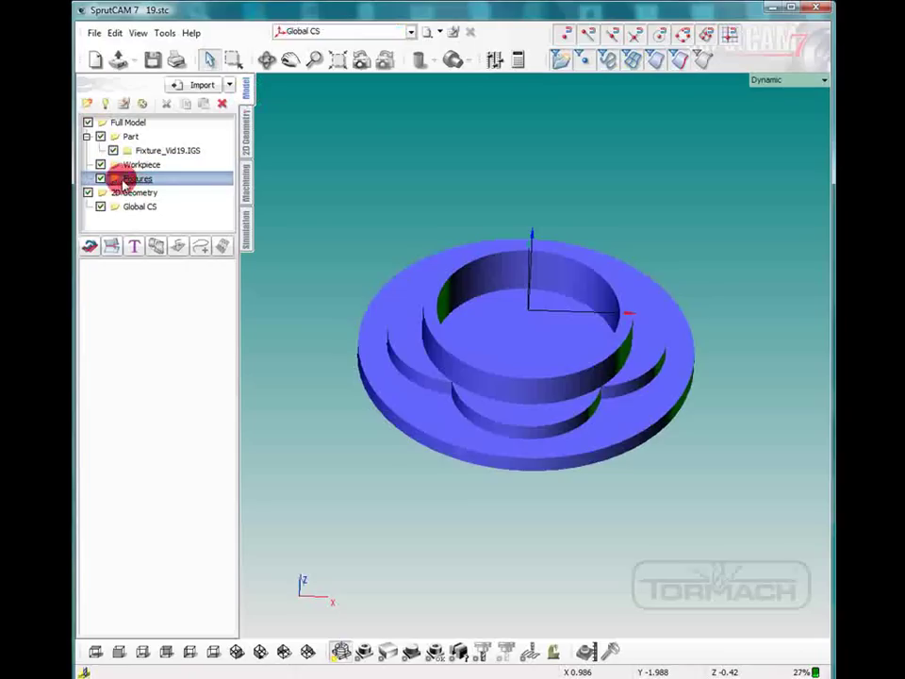
click(95, 34)
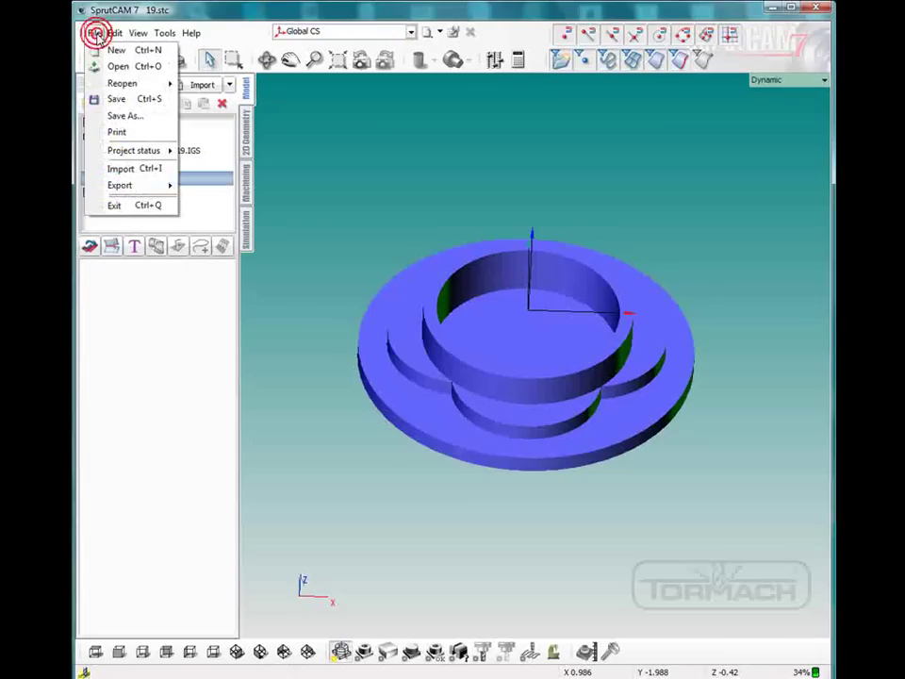
click(126, 170)
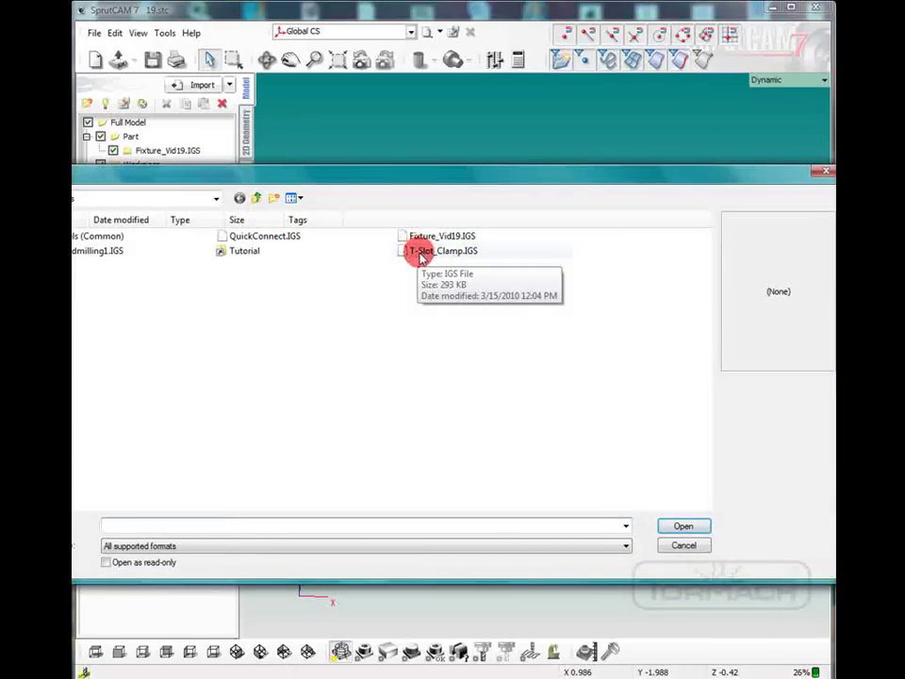
double_click(422, 252)
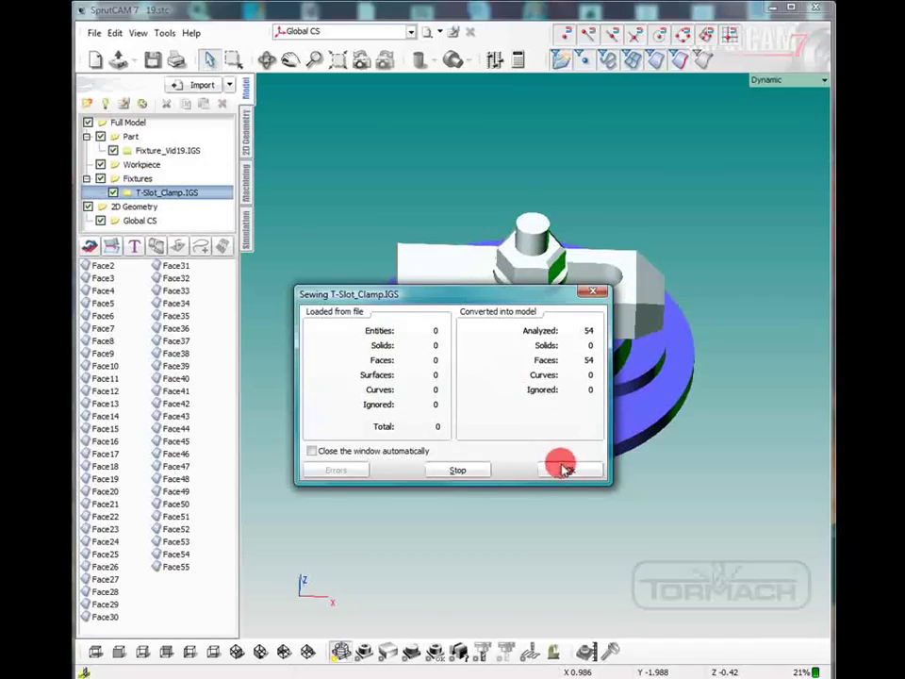
click(568, 469)
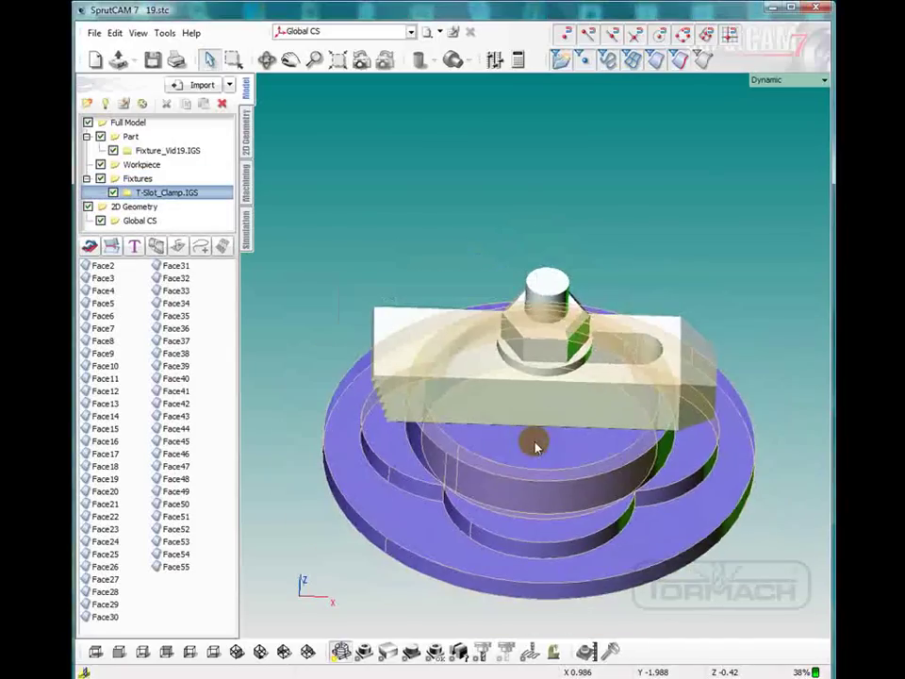
click(531, 406)
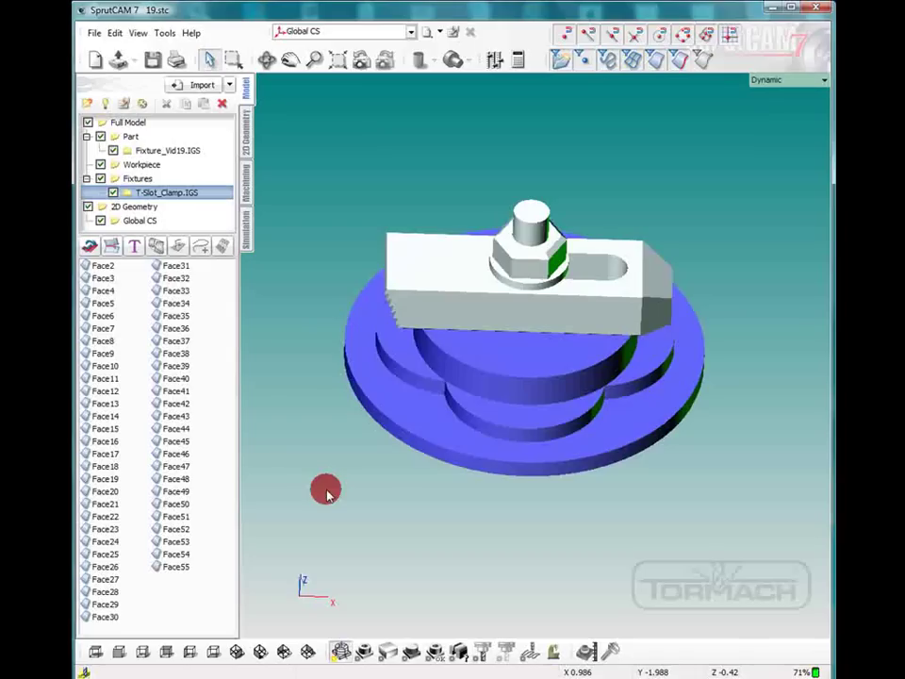
- Shift the T-Slot_Clamp.IGS fixture -4.2 along X
click(132, 179)
click(124, 268)
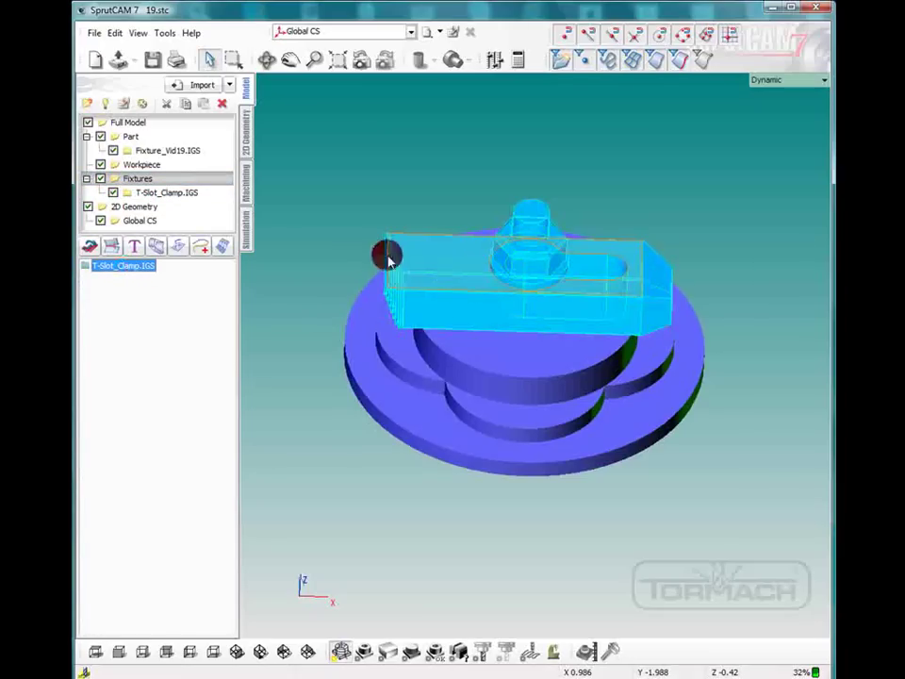
click(218, 319)
click(157, 247)
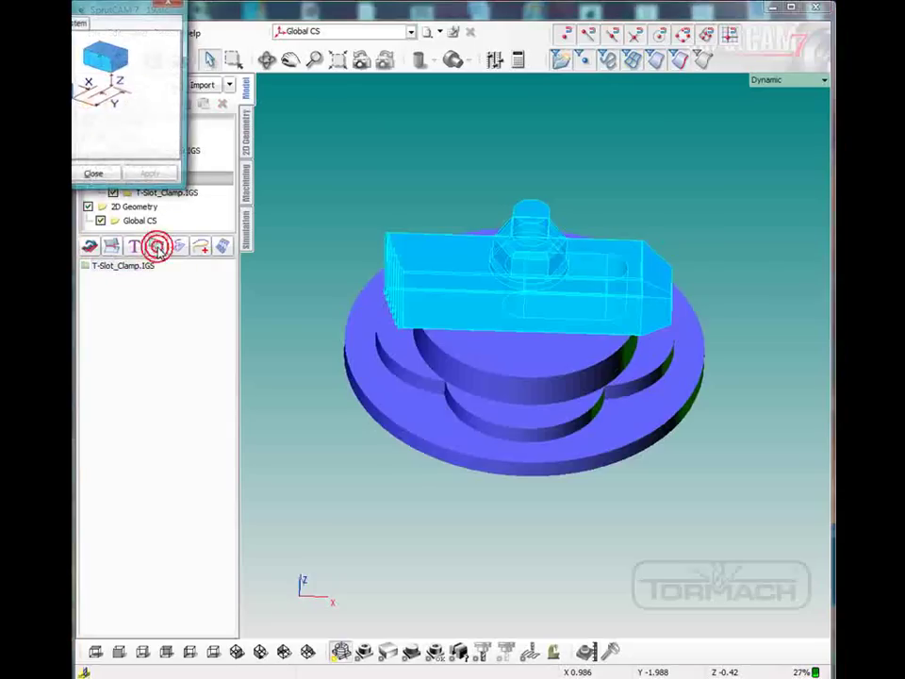
drag(37, 3, 427, 433)
click(193, 102)
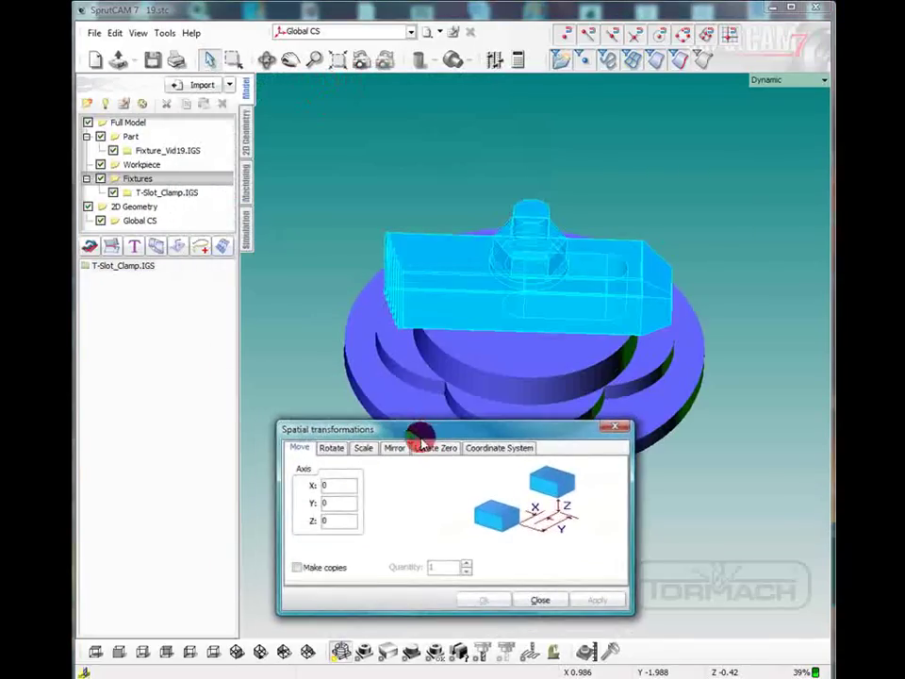
click(336, 484)
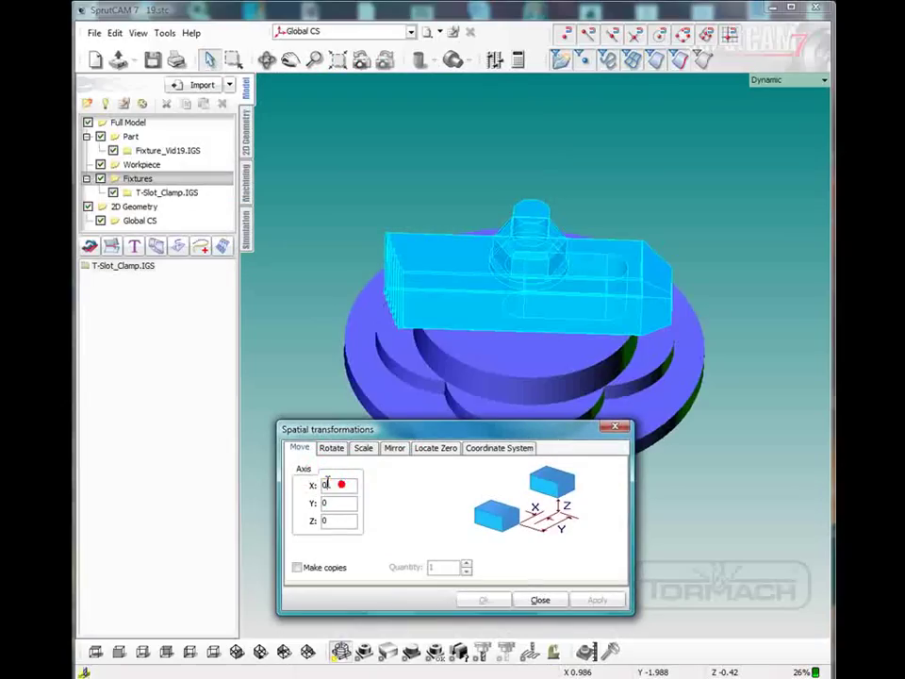
double_click(325, 485)
text(-4.2)
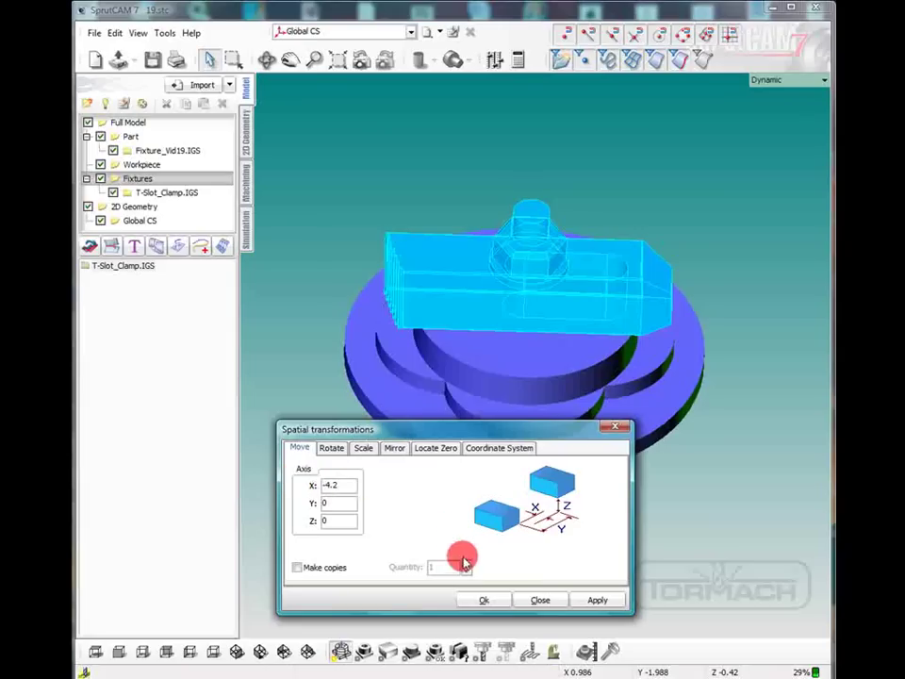
click(594, 600)
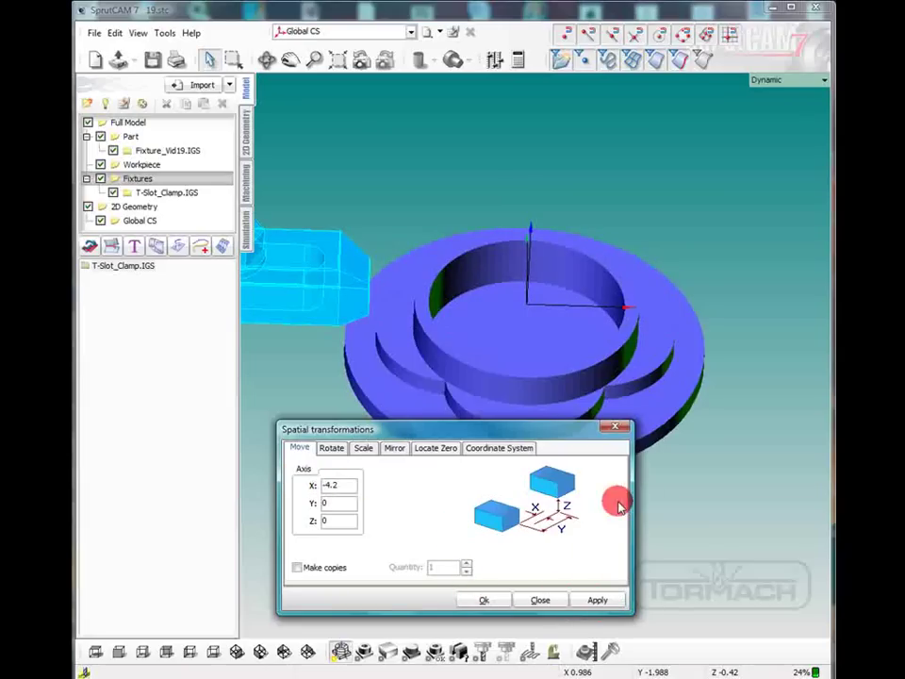
- Reset the X offset to 0 and lower the clamp -0.75 along Z
double_click(346, 486)
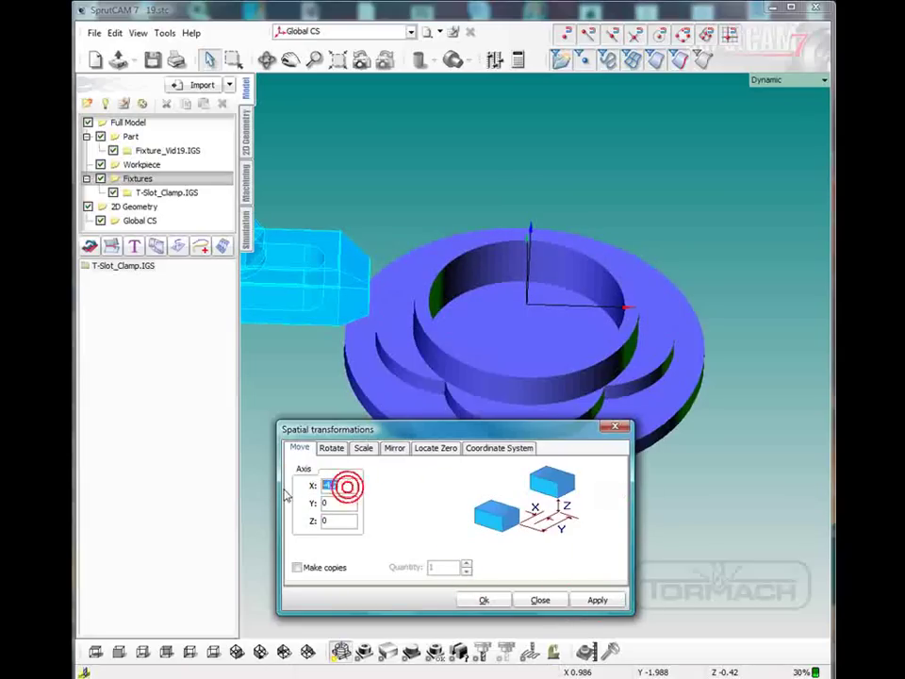
text(0)
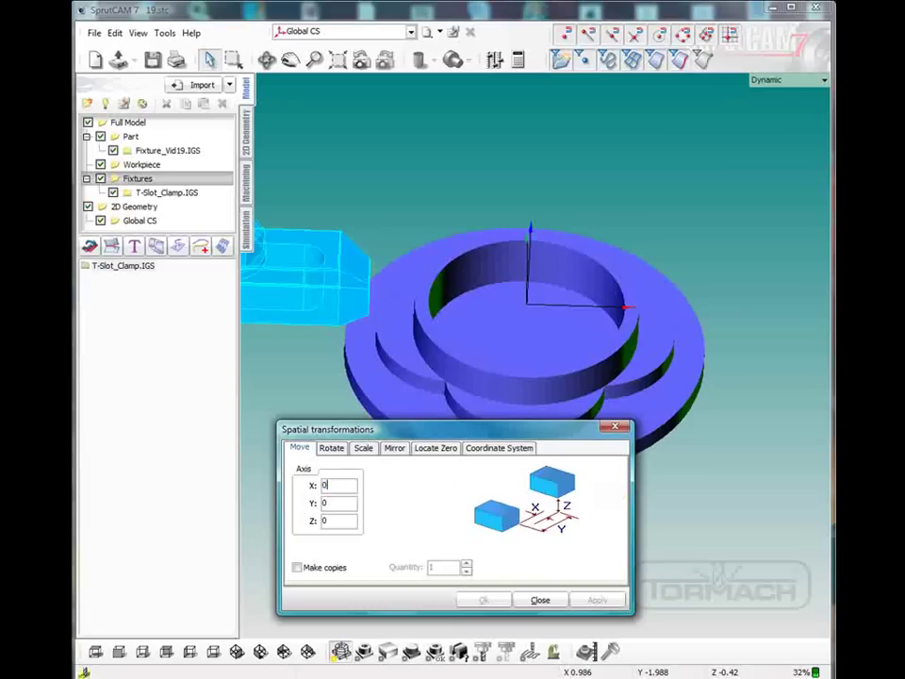
double_click(336, 521)
text(-.75)
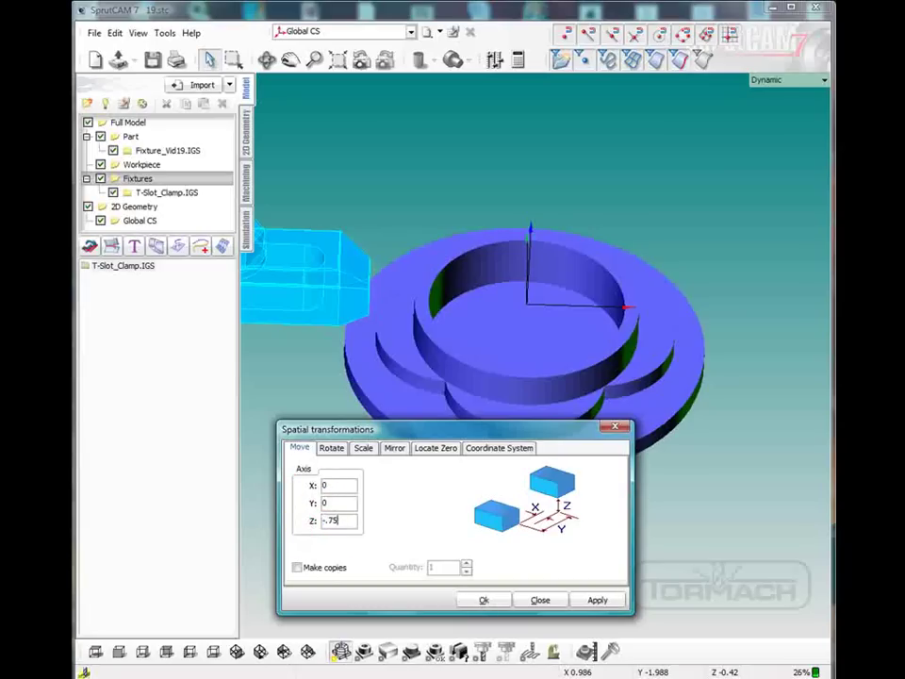
click(606, 600)
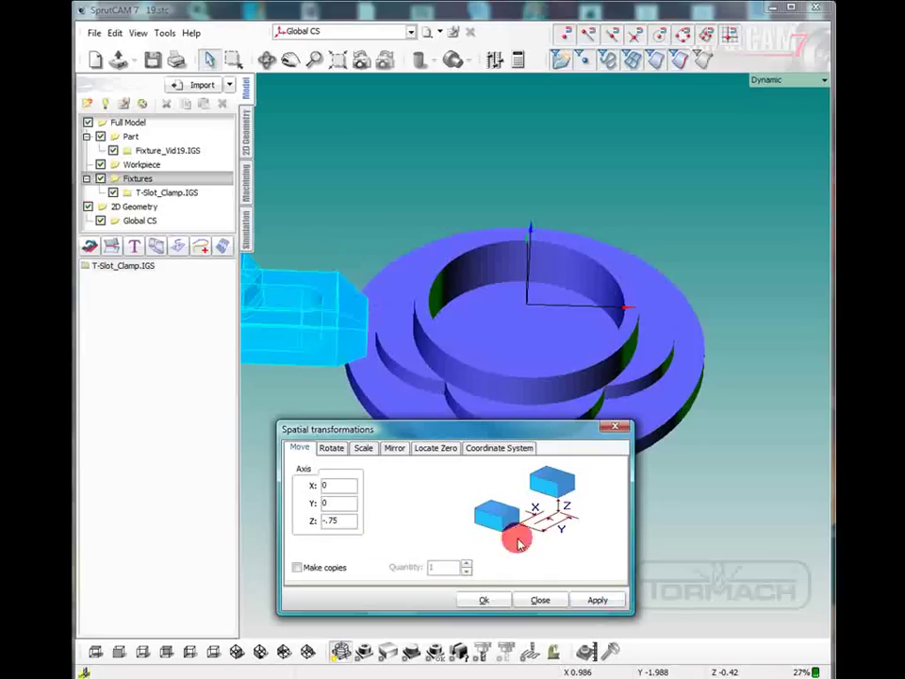
click(481, 601)
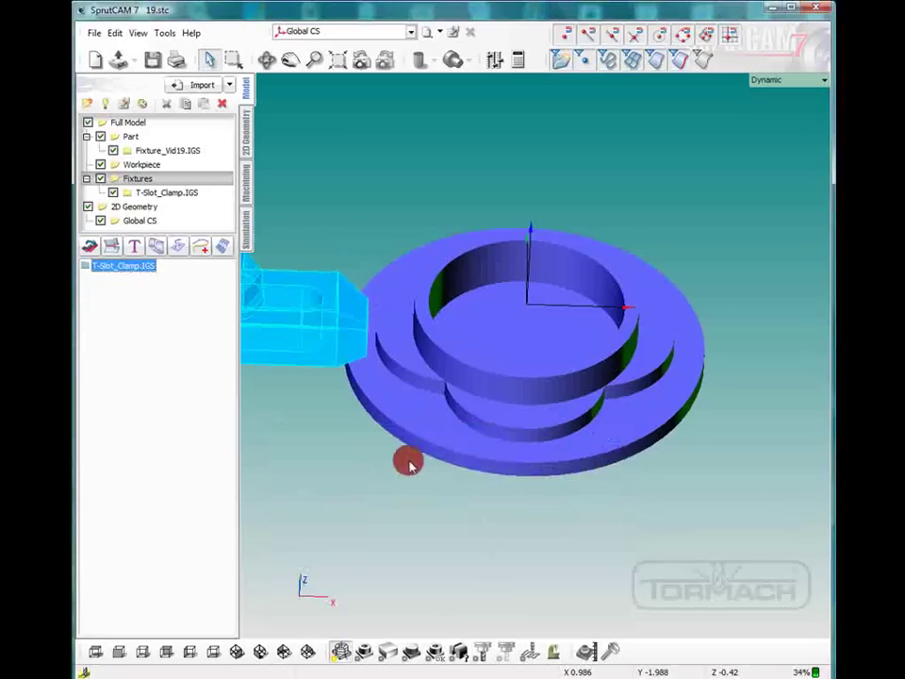
right_drag(457, 456, 518, 482)
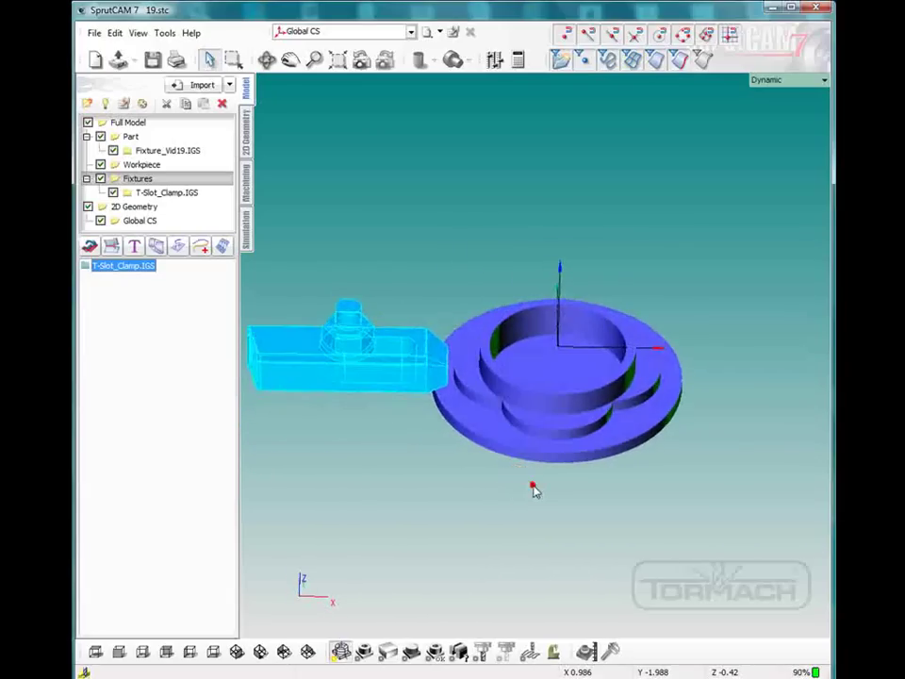
click(532, 485)
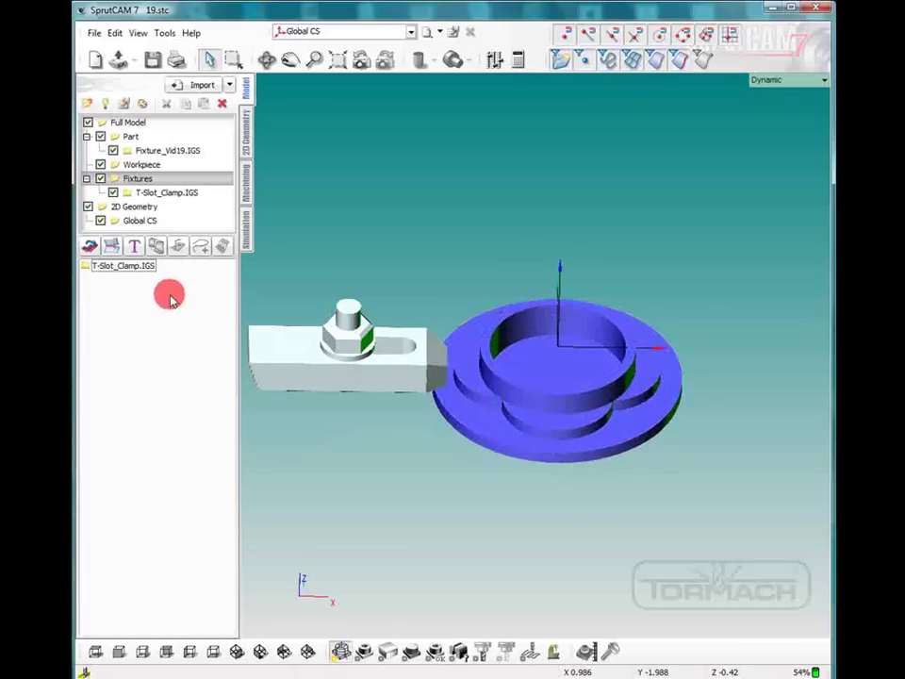
- Rotate the T-Slot_Clamp 90° about Z with Make copies on, Quantity 3
click(123, 266)
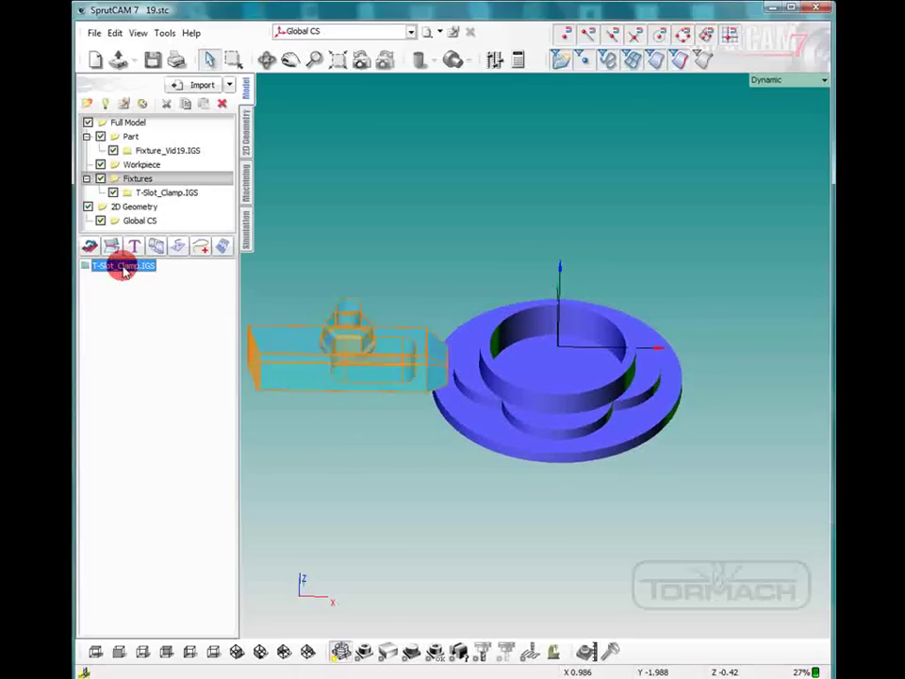
click(155, 246)
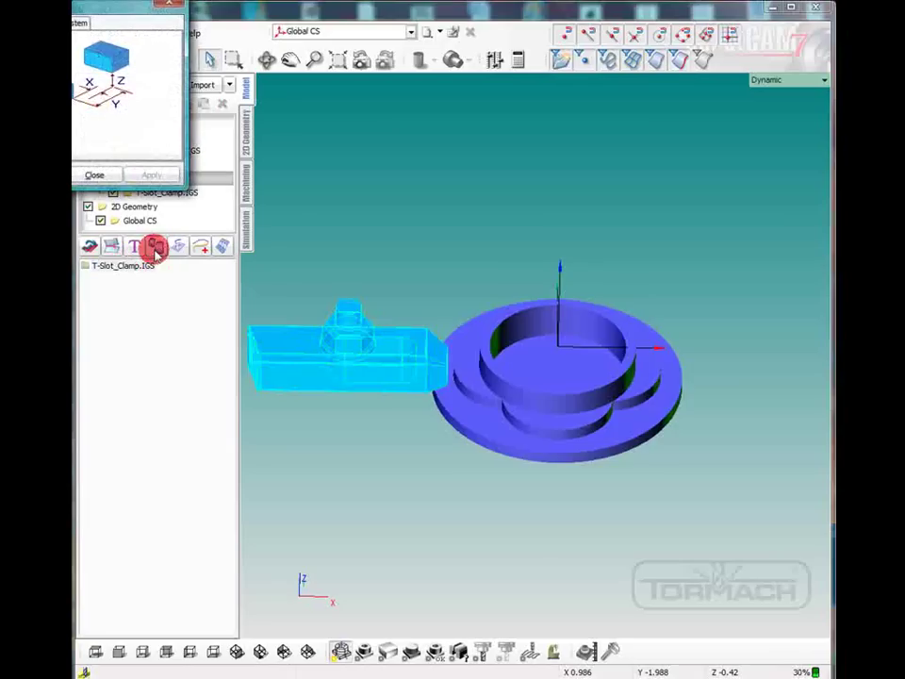
drag(479, 458, 449, 447)
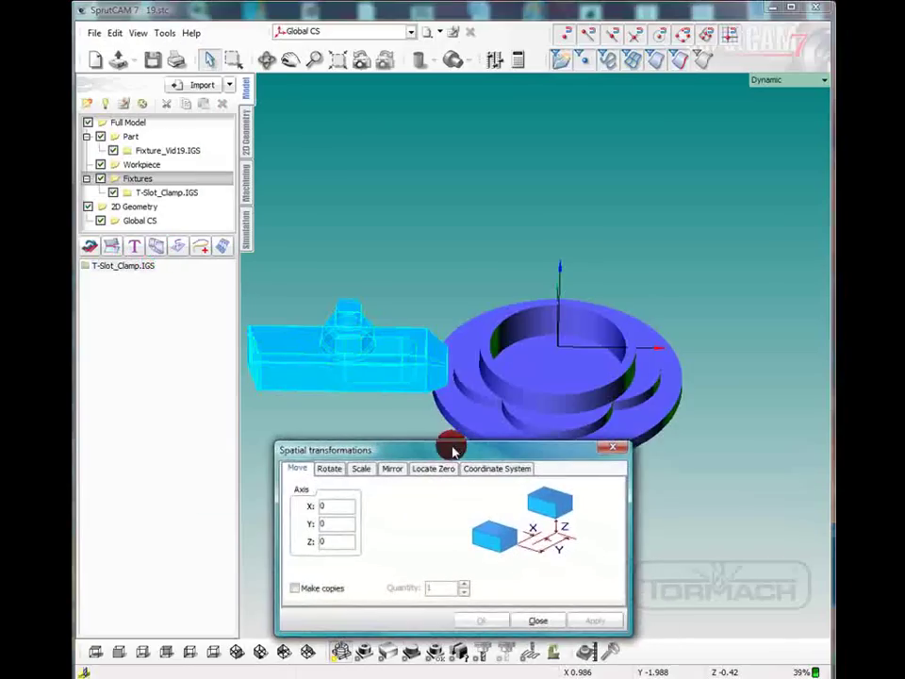
click(328, 469)
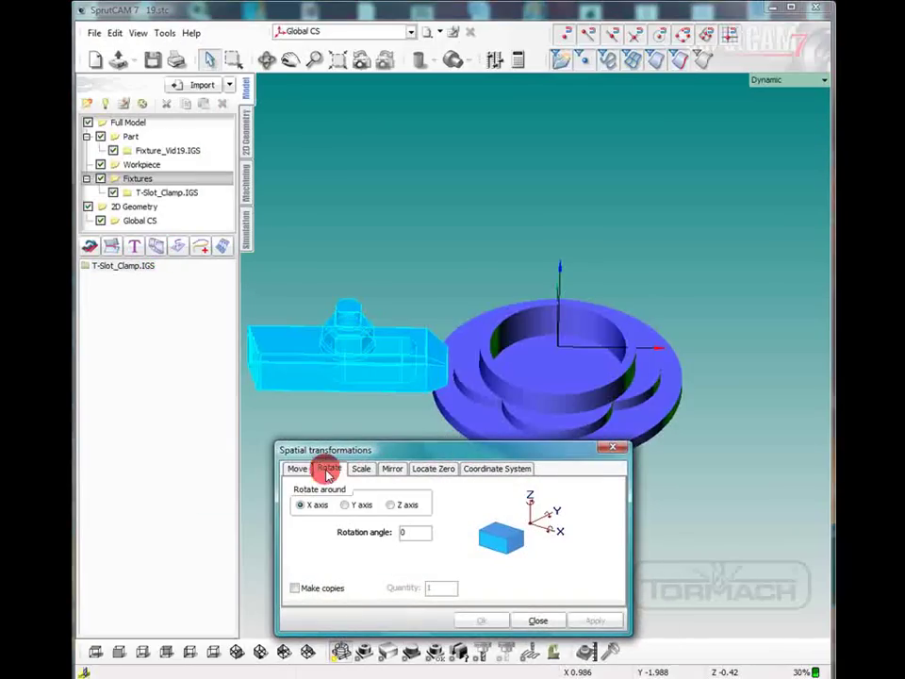
click(295, 588)
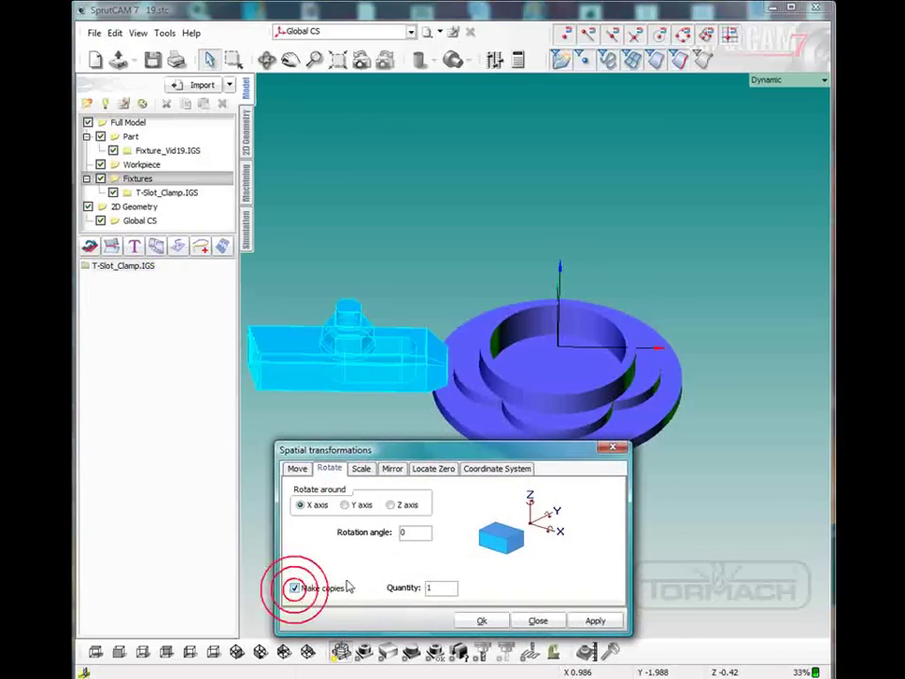
click(440, 587)
click(392, 591)
text(3)
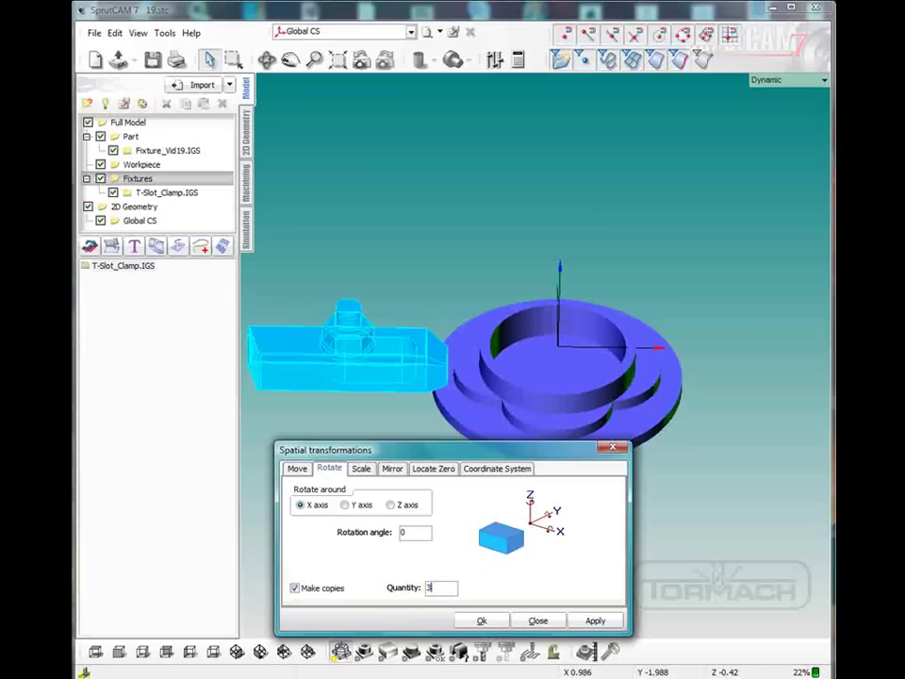
click(390, 506)
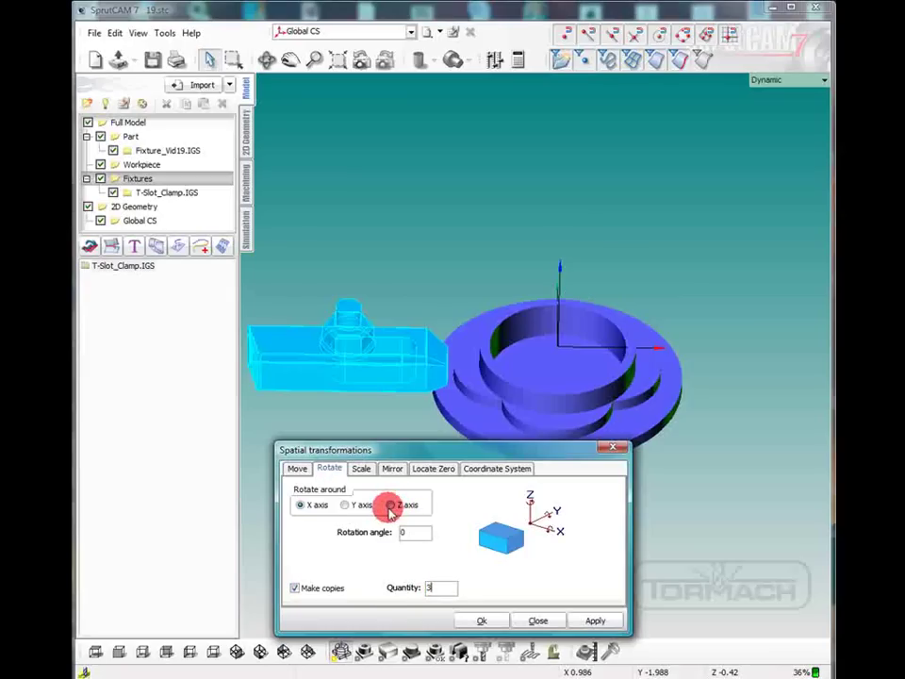
double_click(403, 530)
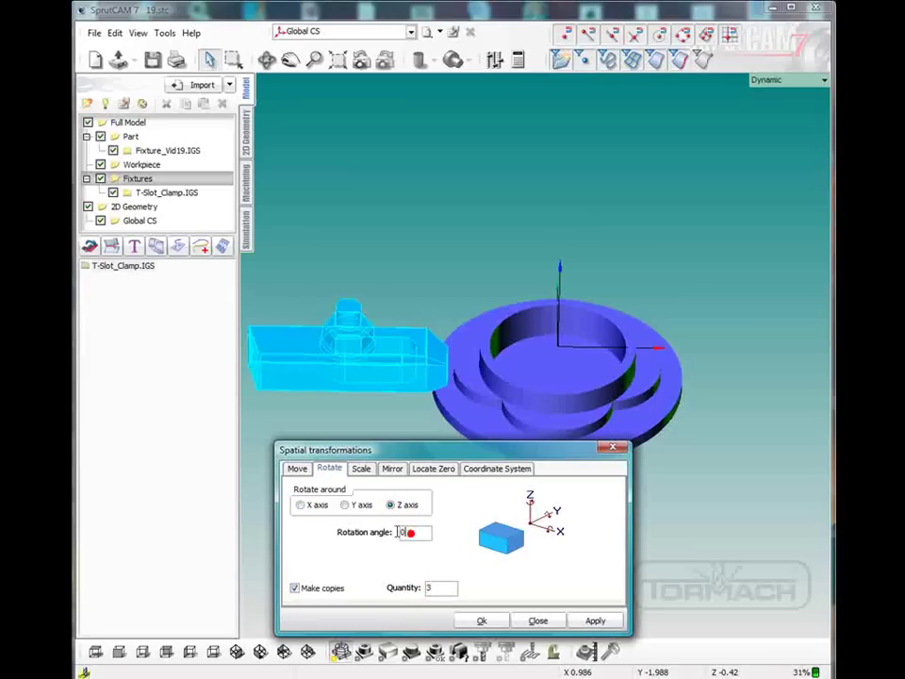
text(90)
click(594, 621)
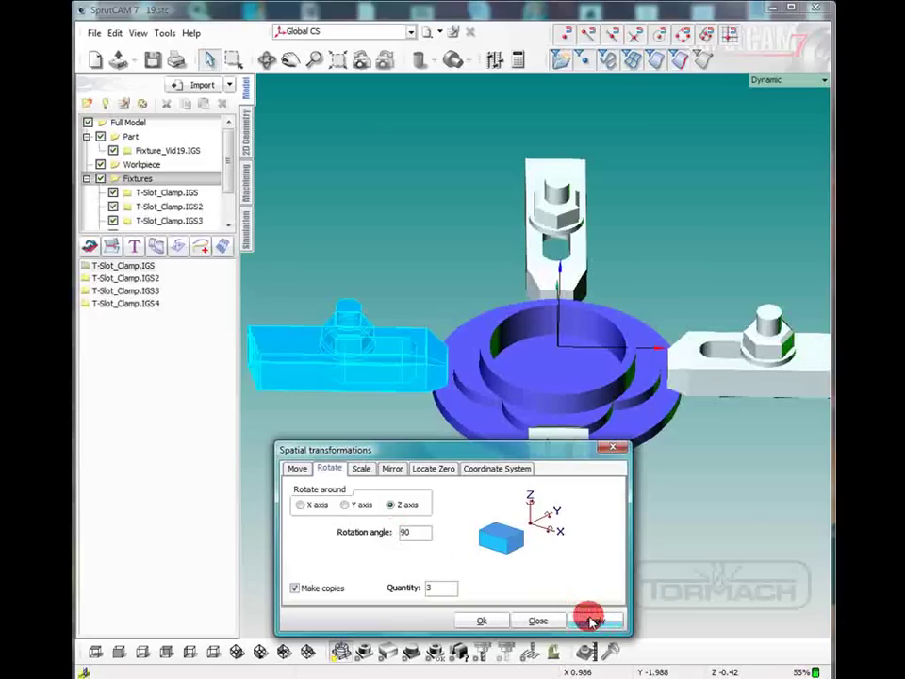
click(480, 620)
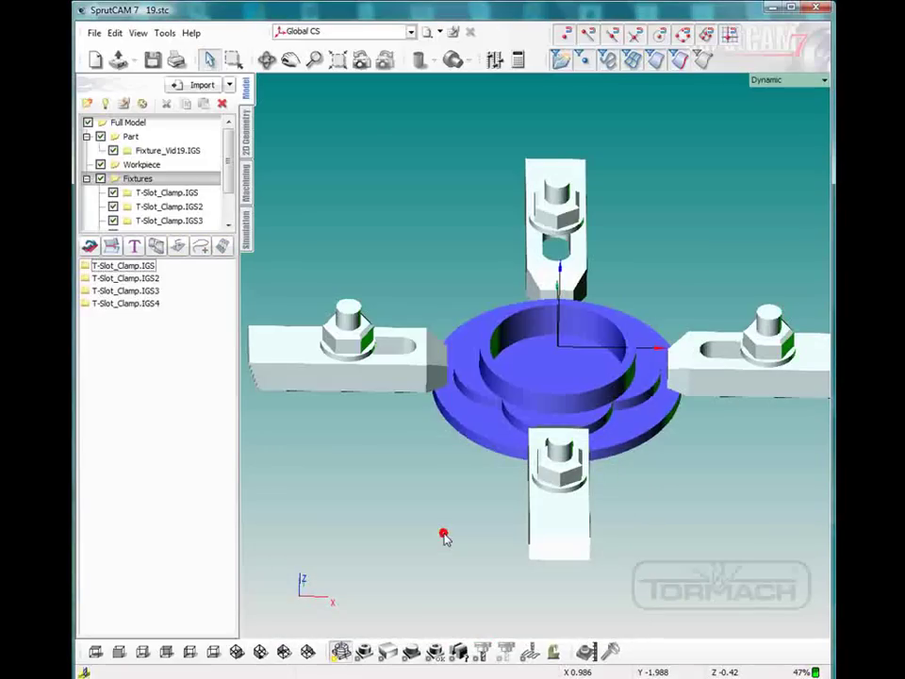
right_drag(445, 537, 574, 570)
scroll(497, 532, down, 2)
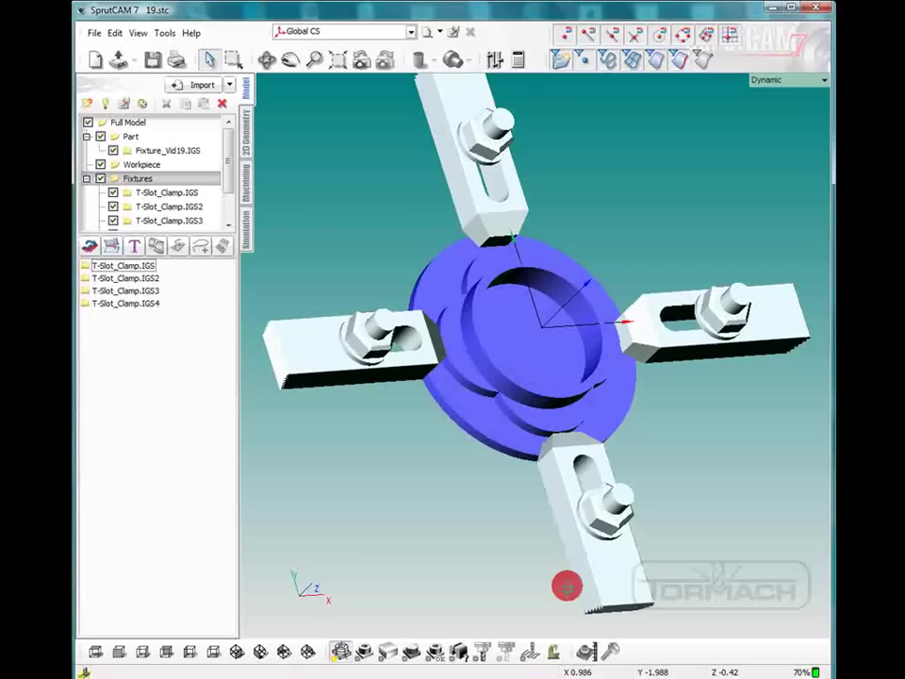
click(515, 426)
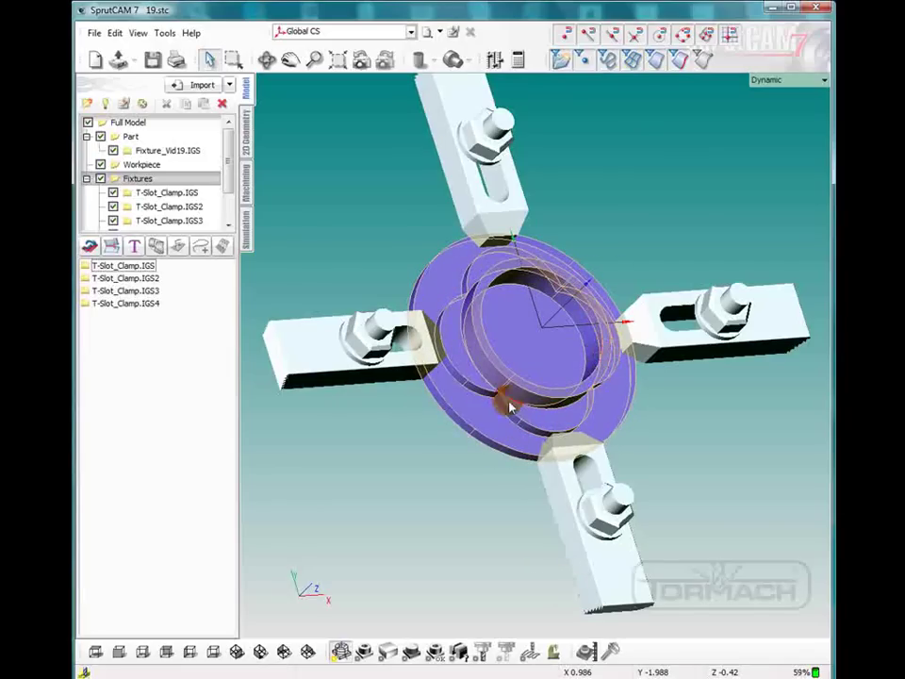
mouse_move(504, 424)
right_down()
mouse_move(413, 376)
mouse_move(429, 376)
right_up()
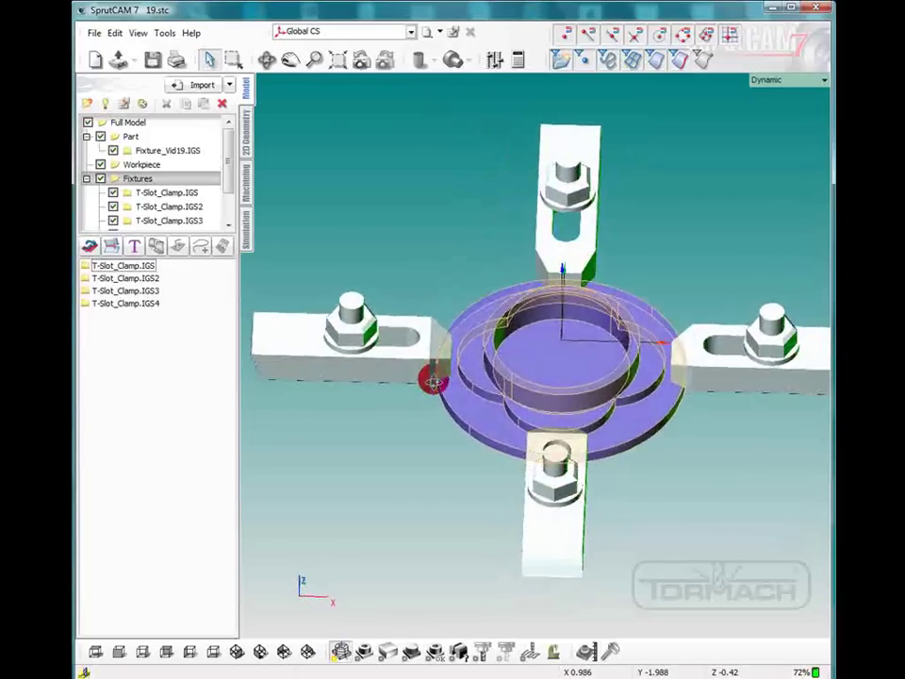
mouse_move(505, 424)
right_down()
mouse_move(470, 443)
mouse_move(429, 497)
right_up()
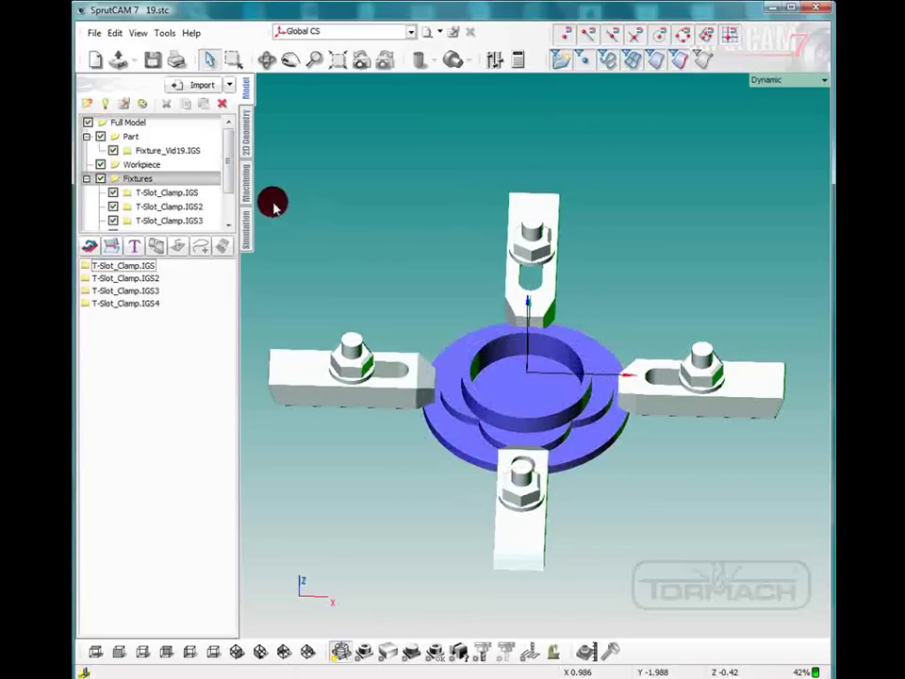
- Switch to the Machining stage to show the Tormach machine and box workpiece
click(249, 183)
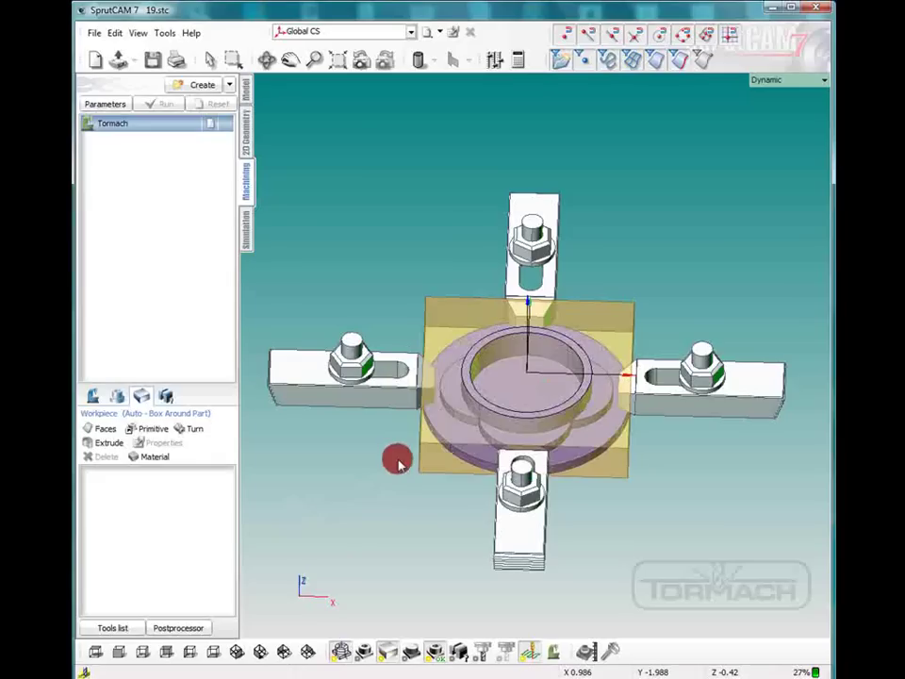
- Add a Cylinder primitive workpiece around the part with its axis along Z
click(148, 431)
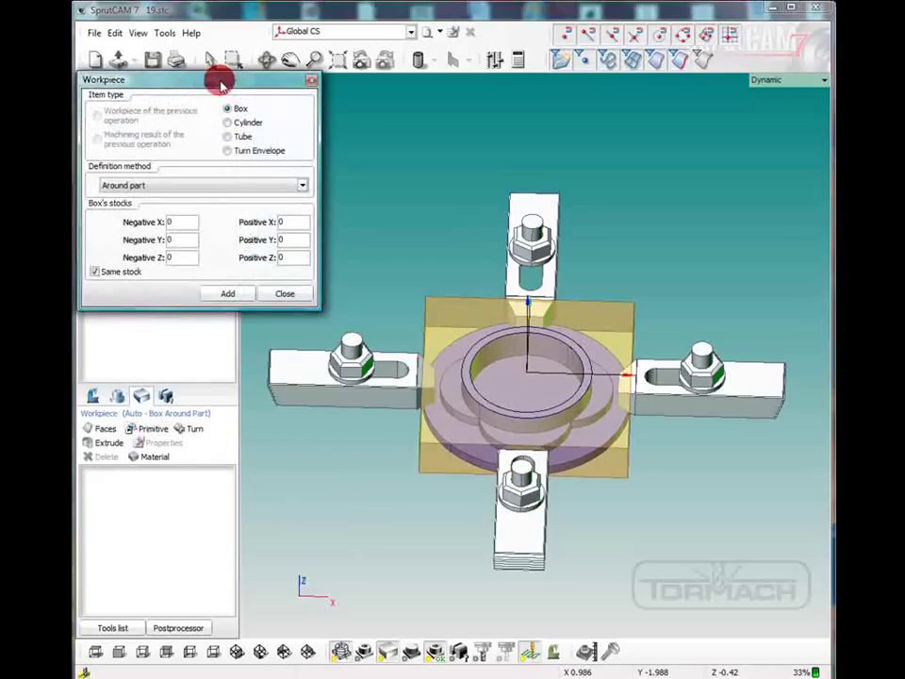
click(231, 123)
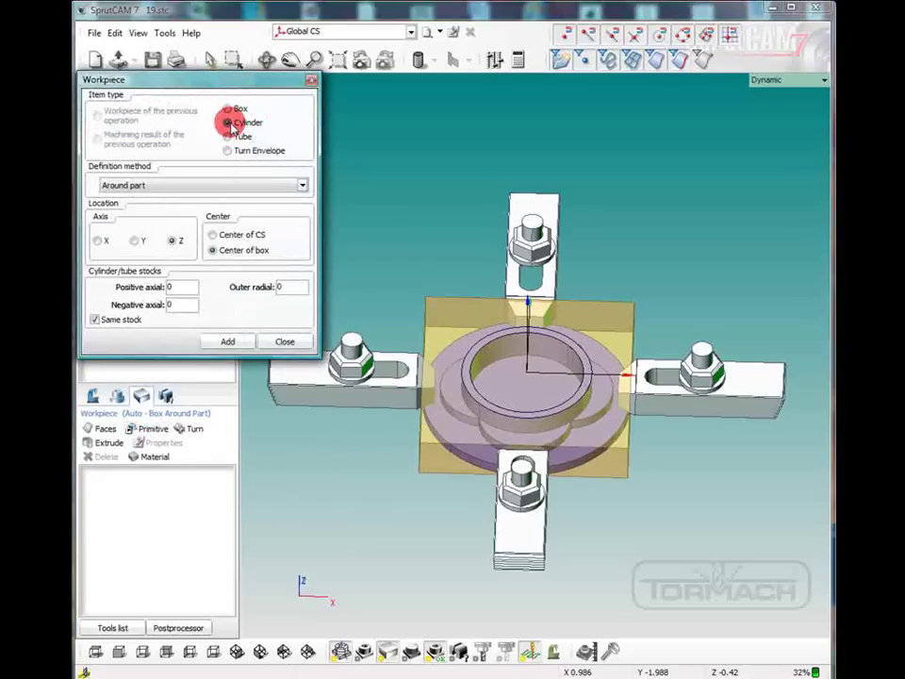
click(172, 243)
click(226, 343)
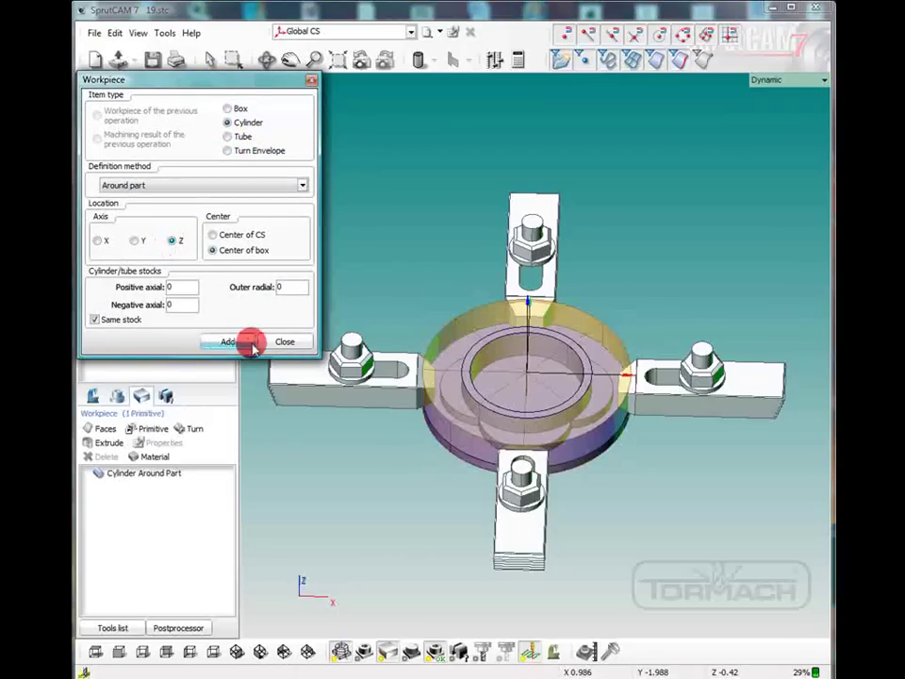
click(285, 343)
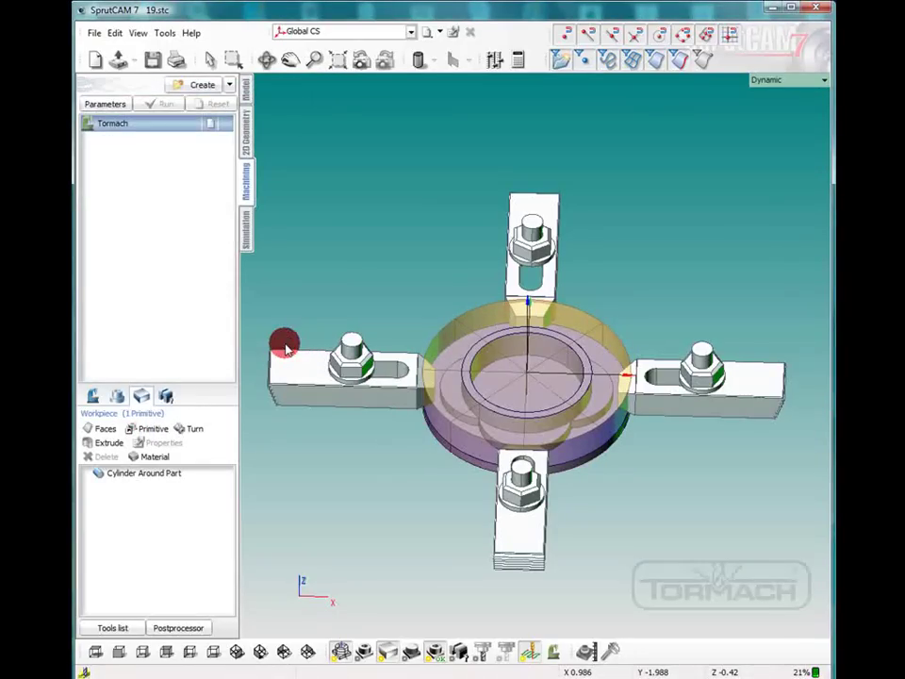
- Set the Cylinder Around Part's positive axial stock to -0.75
click(149, 474)
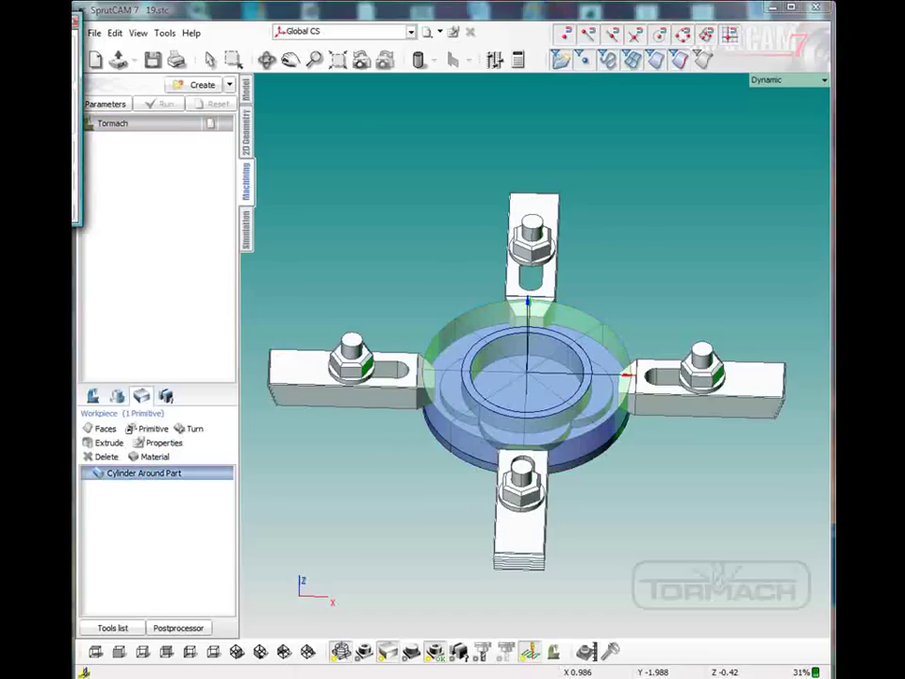
drag(0, 11, 230, 41)
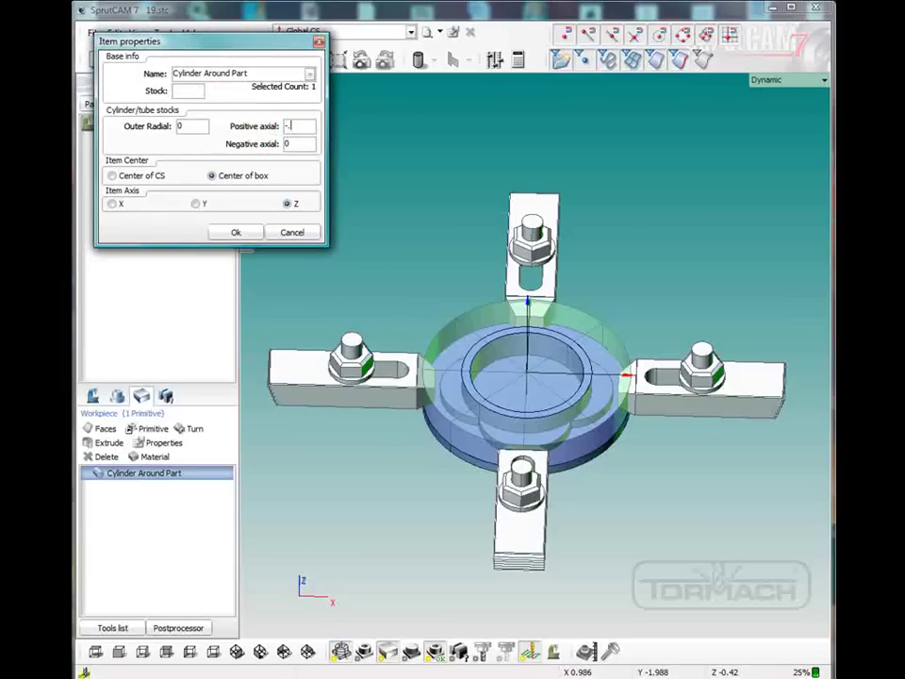
click(244, 232)
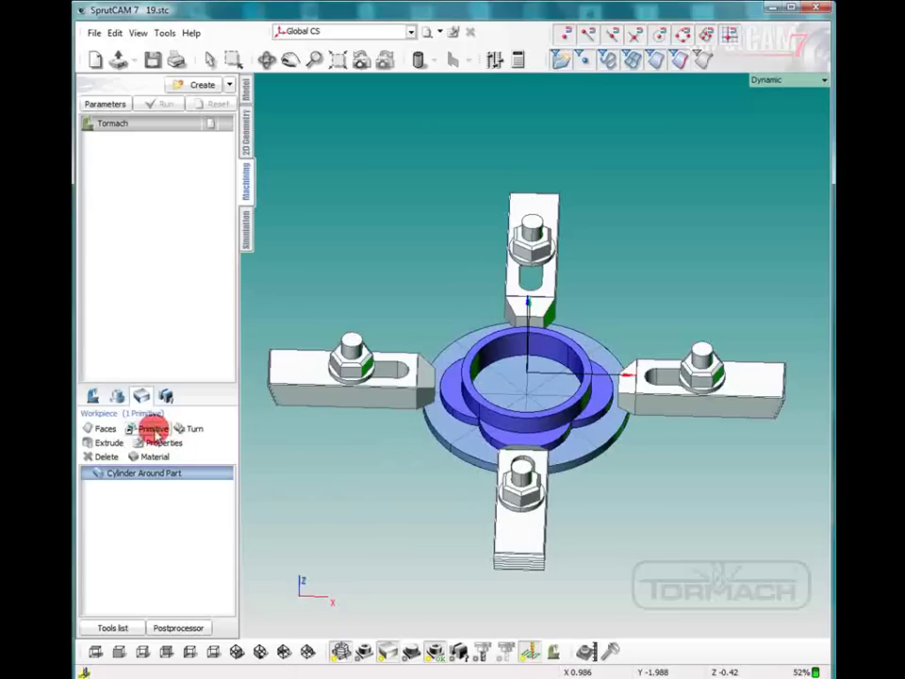
- Add a second Cylinder primitive workpiece around the part
click(154, 430)
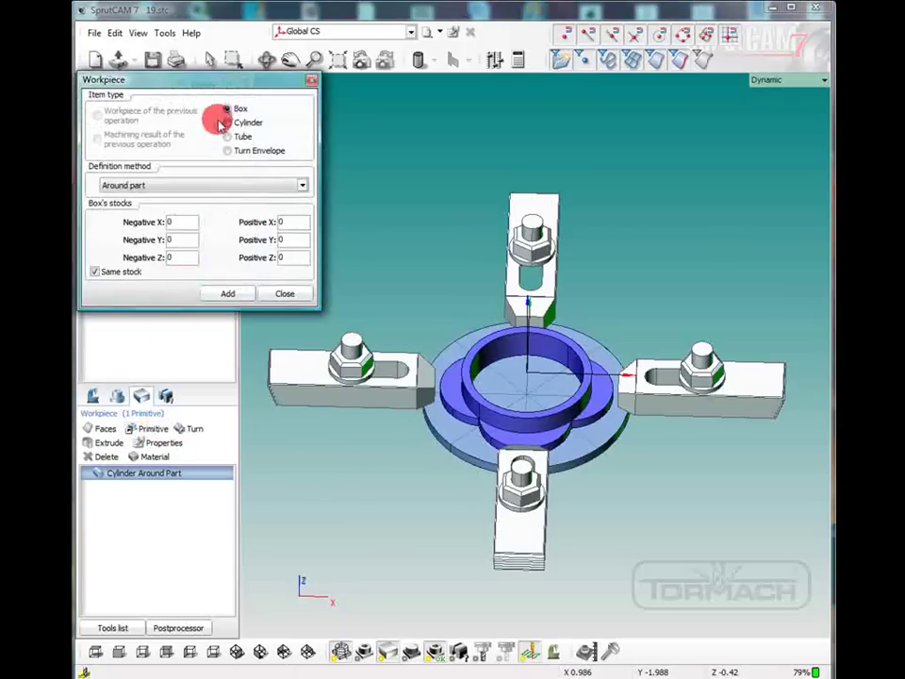
click(228, 122)
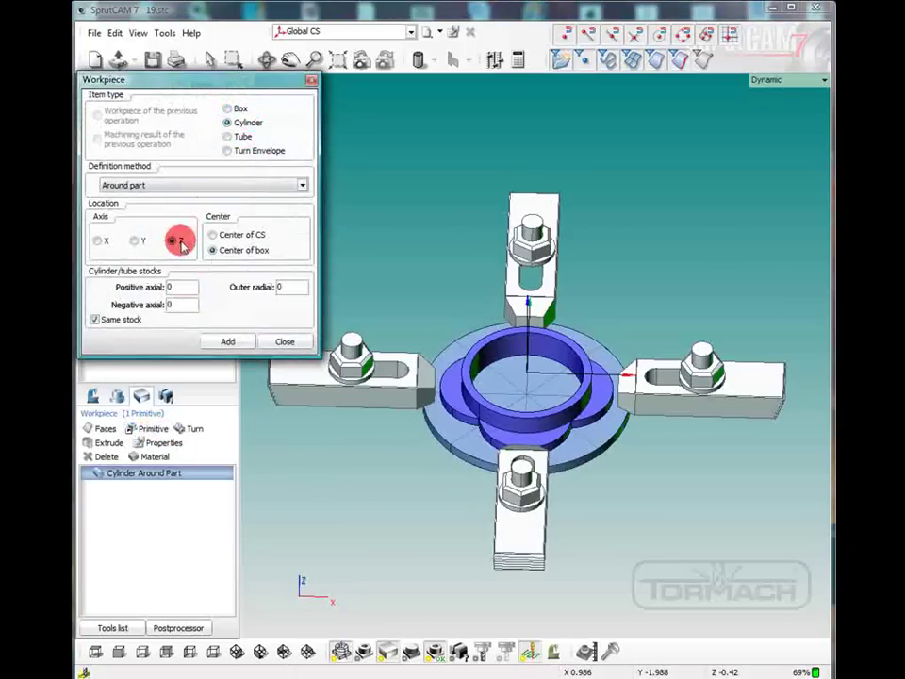
click(232, 341)
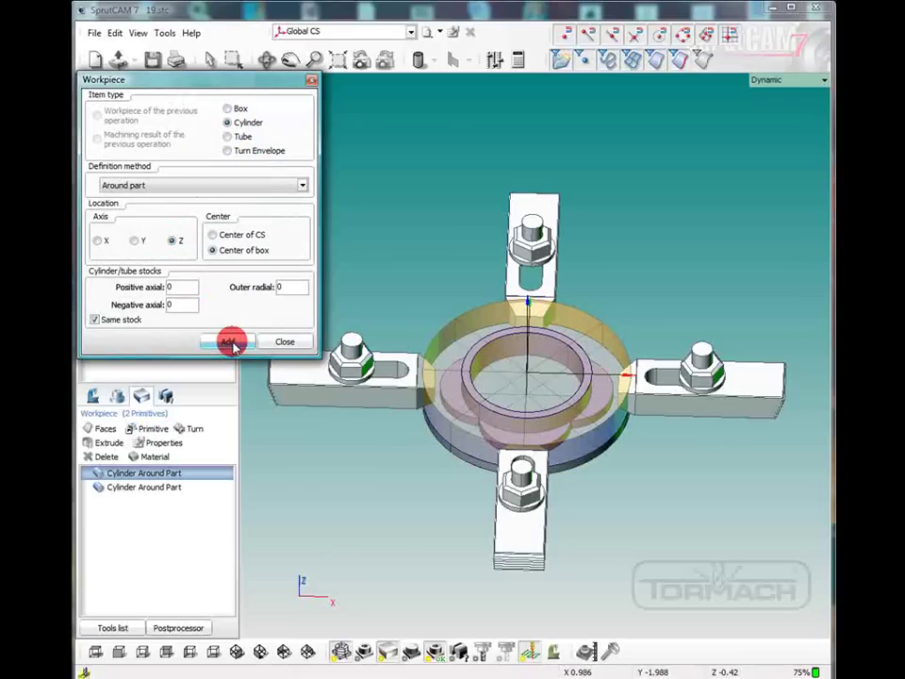
click(295, 347)
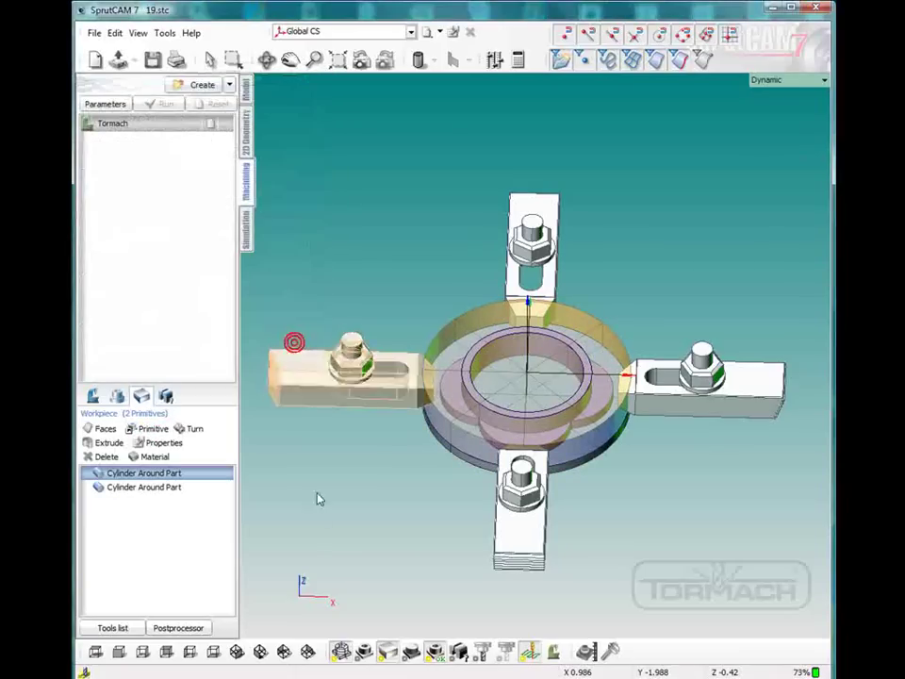
- Set the second cylinder's outer radial stock to -0.4
click(154, 489)
double_click(156, 488)
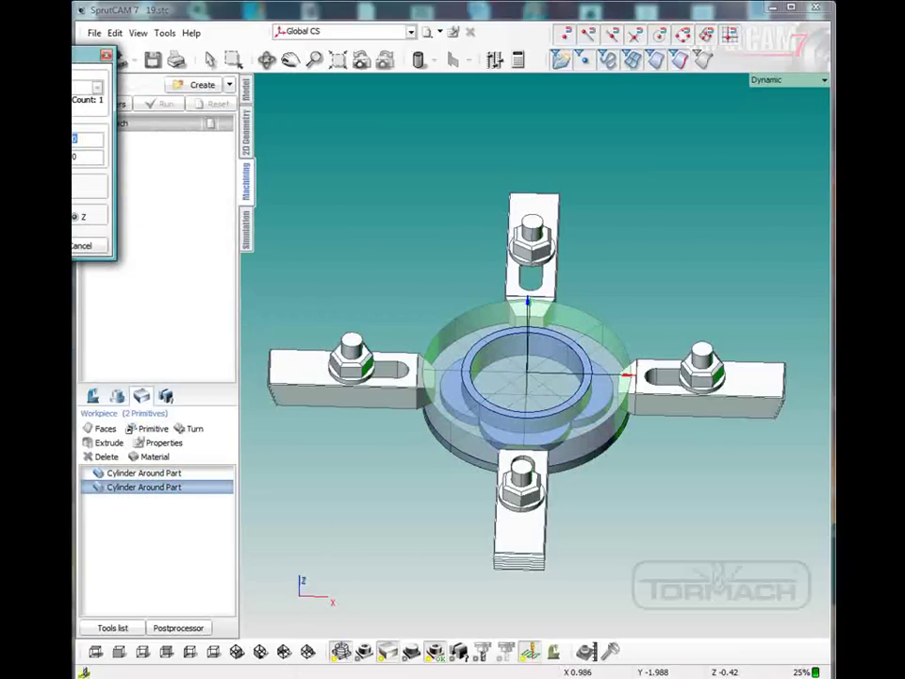
drag(72, 60, 290, 82)
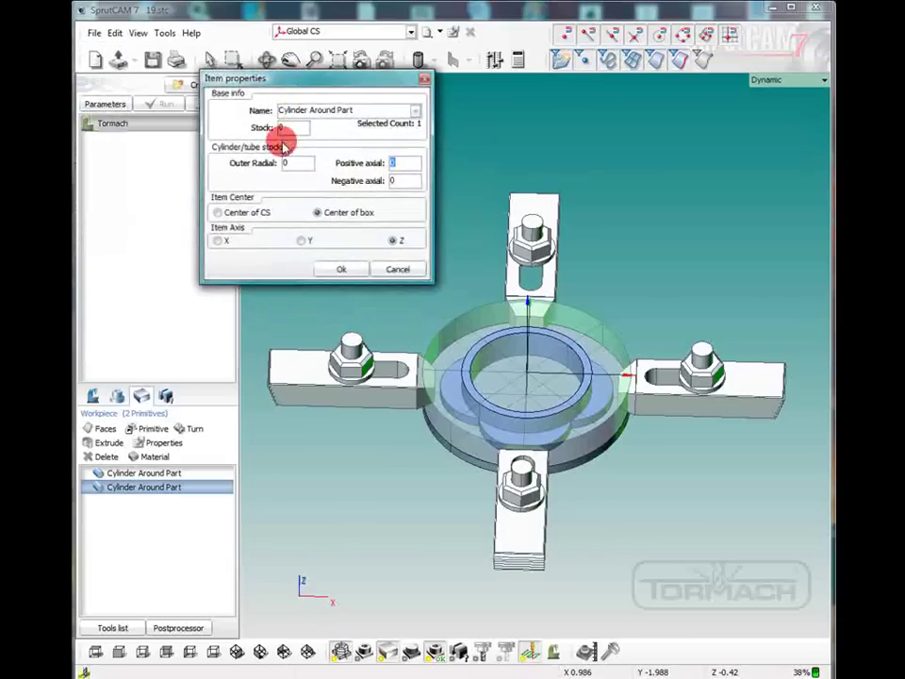
click(291, 164)
drag(286, 164, 280, 183)
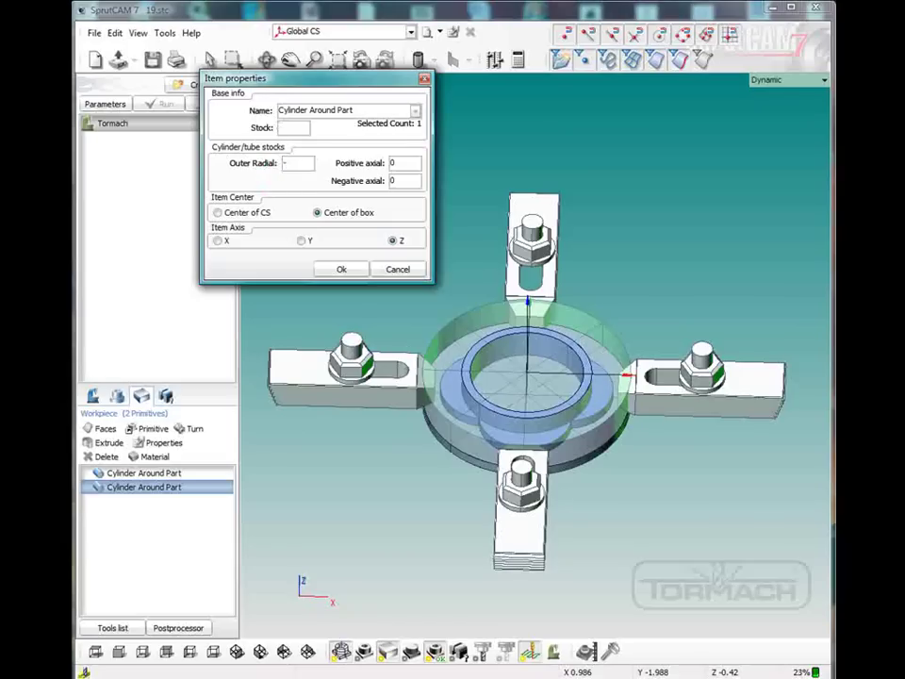
click(346, 268)
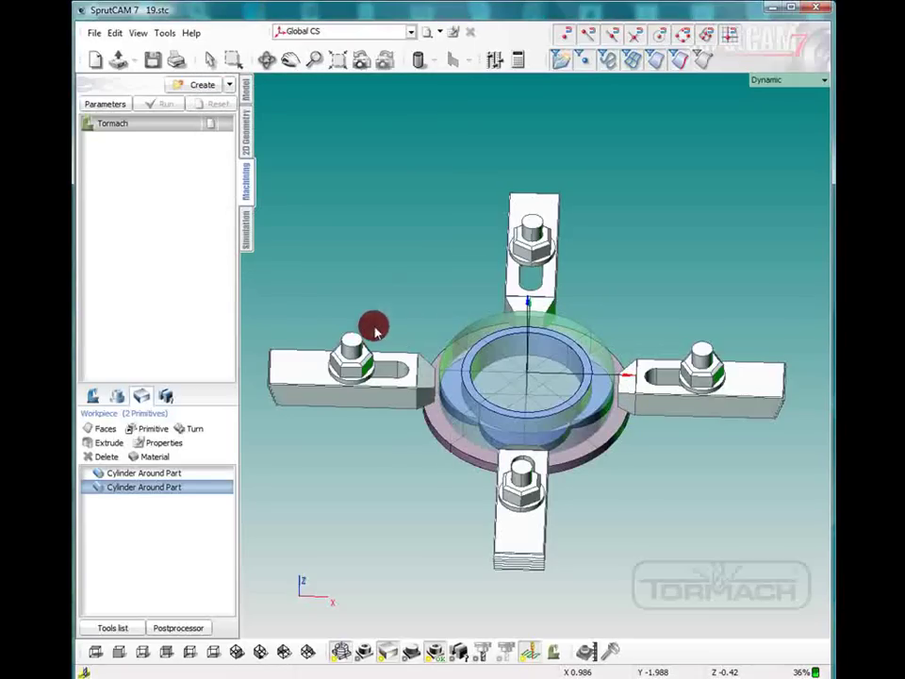
- Orbit to a top view of the two workpiece cylinders and back to an oblique angle
right_drag(397, 389, 406, 479)
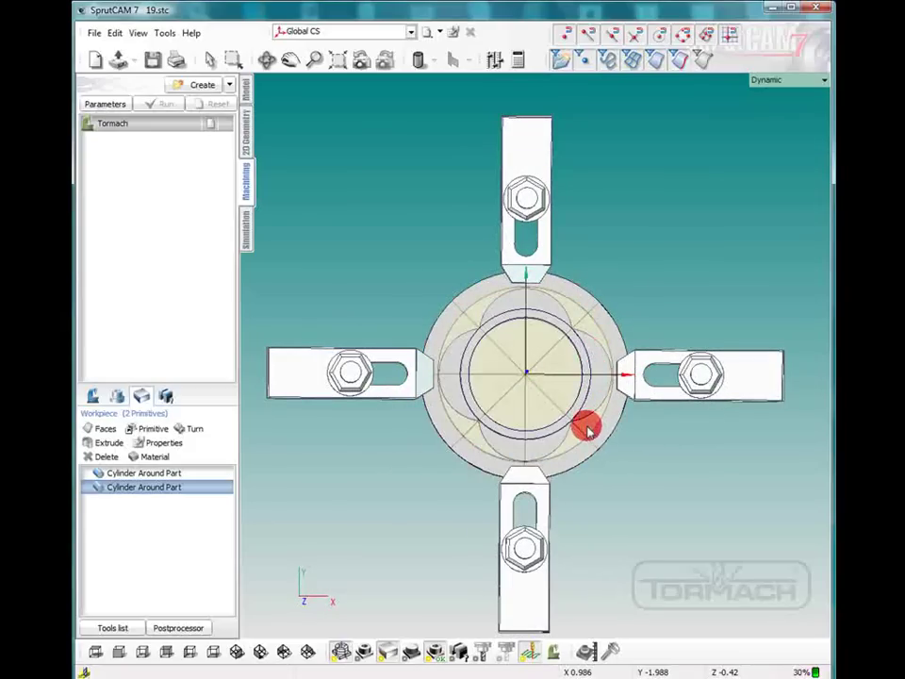
right_drag(587, 429, 592, 337)
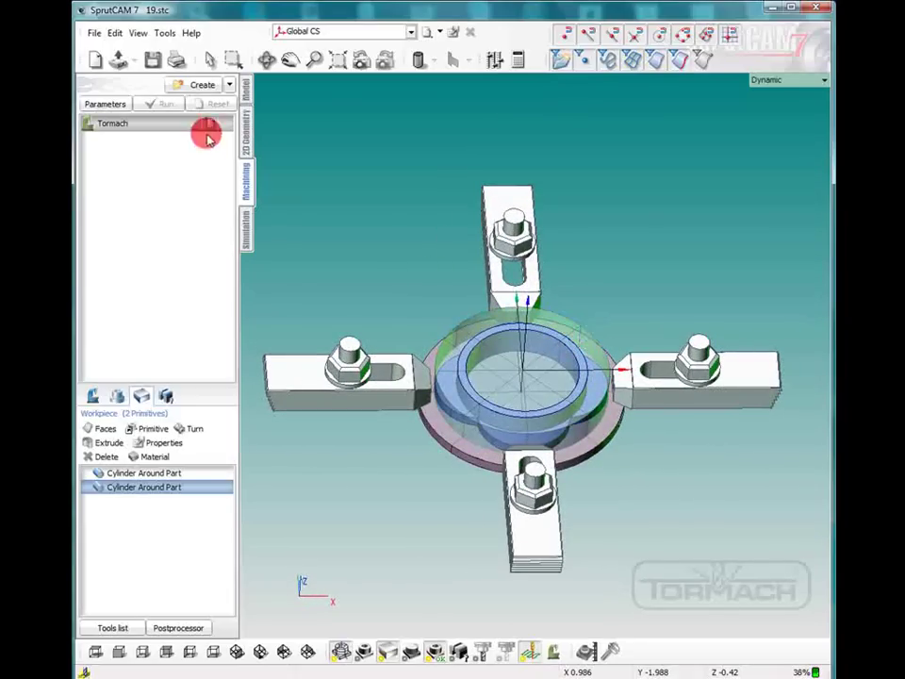
- Create a Finishing 2D Contouring operation
click(229, 87)
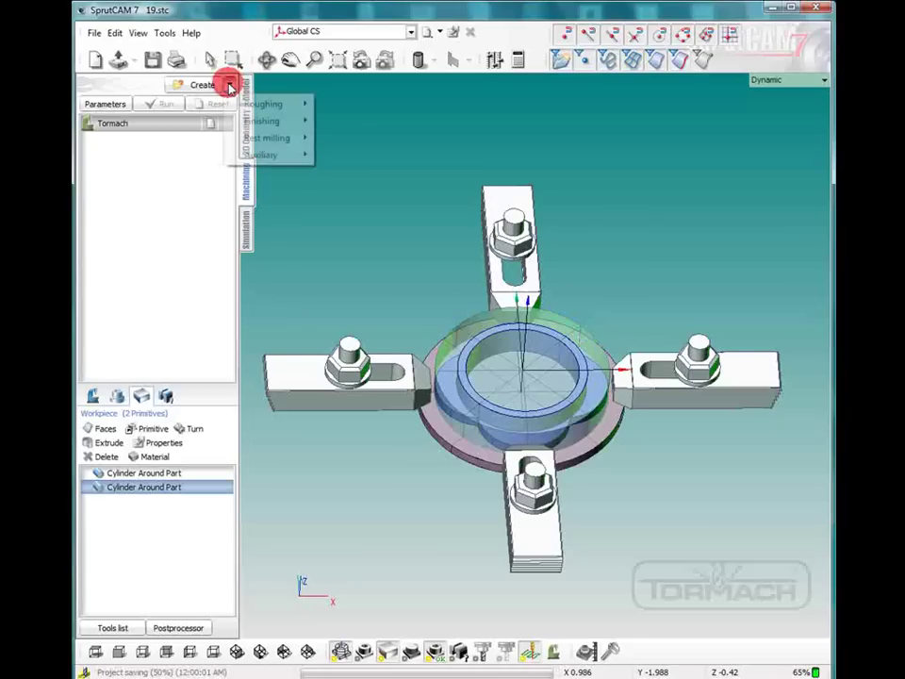
mouse_move(254, 121)
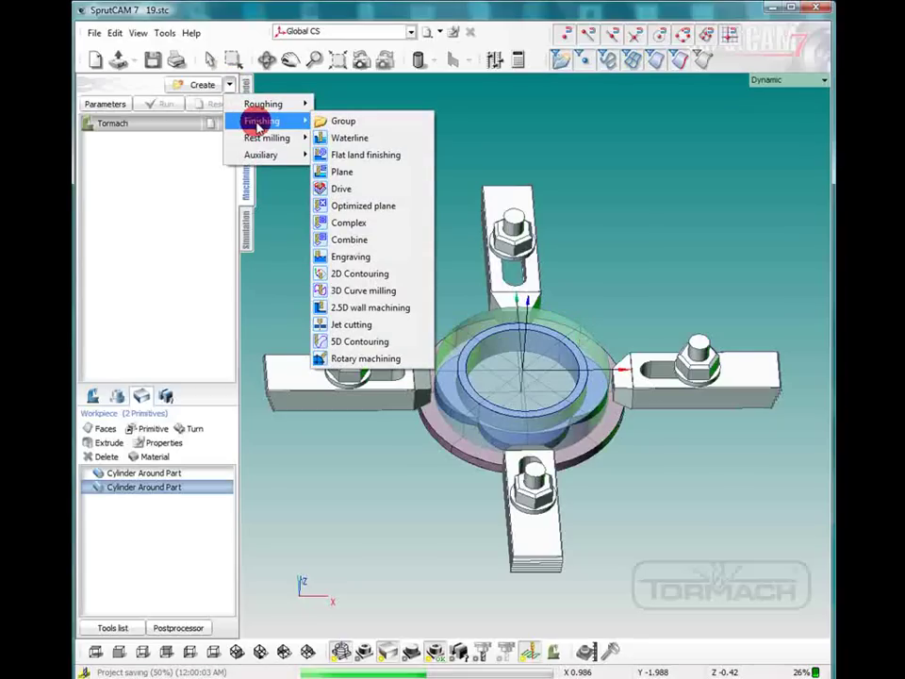
click(366, 274)
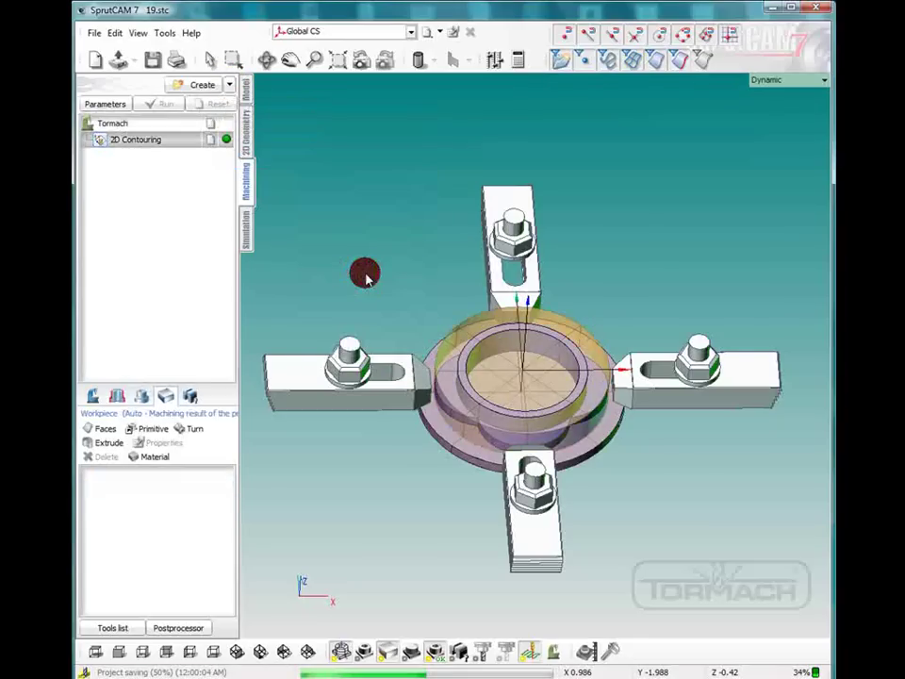
mouse_move(372, 452)
right_down()
mouse_move(413, 463)
mouse_move(371, 472)
mouse_move(419, 435)
mouse_move(461, 428)
right_up()
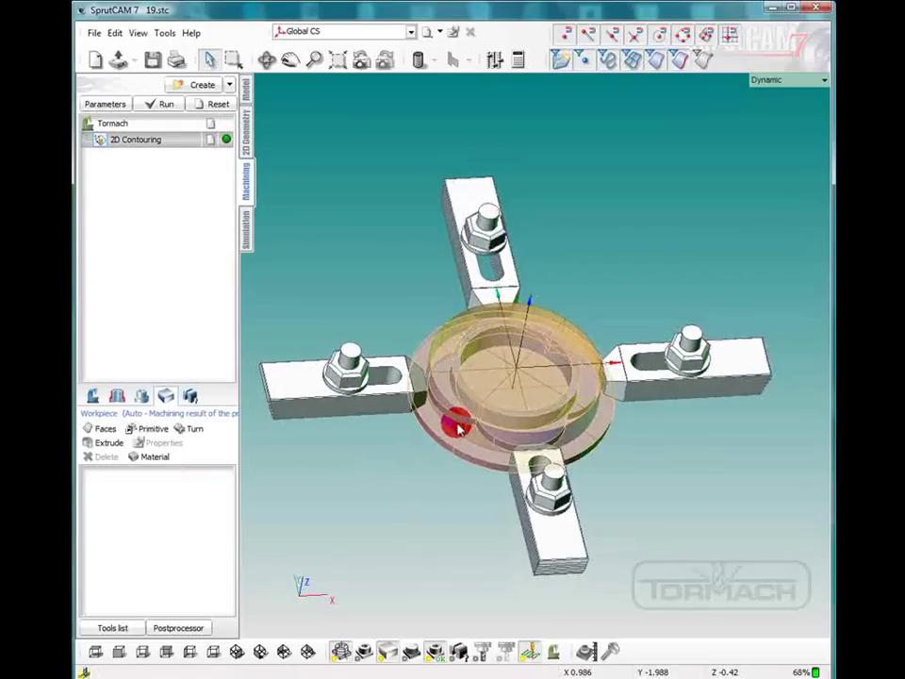
scroll(520, 379, up, 3)
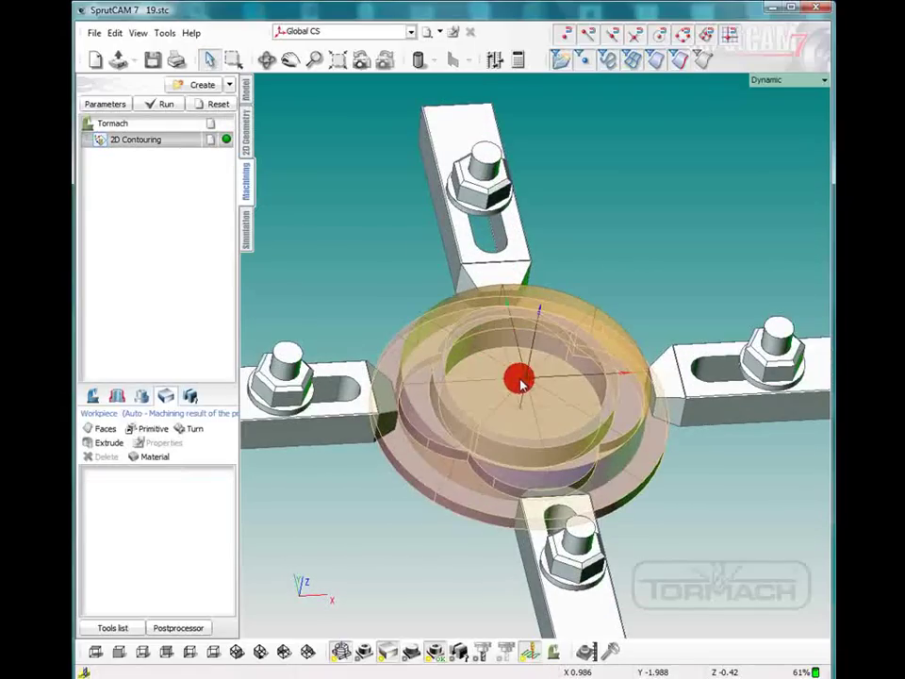
- Assign the flower outline edge chain as the operation's job curve
click(115, 396)
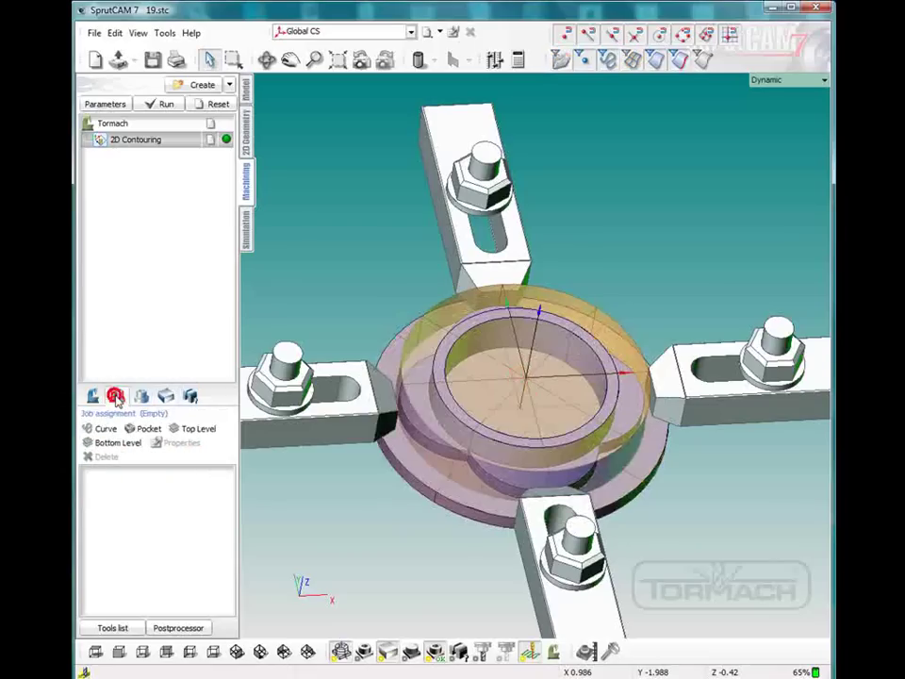
click(680, 62)
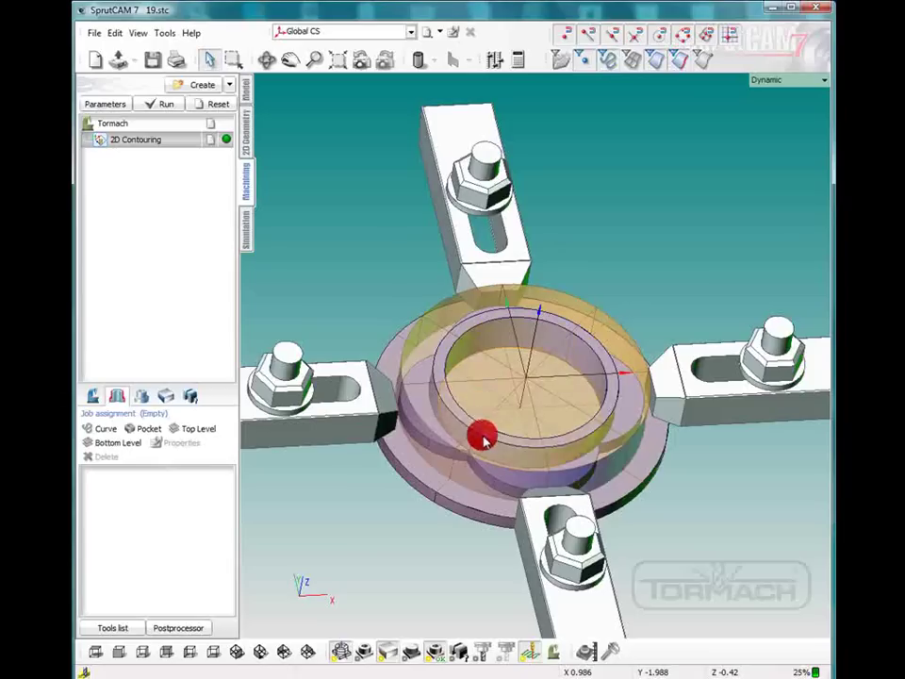
mouse_move(481, 435)
mouse_down()
mouse_move(462, 389)
mouse_move(484, 482)
mouse_move(505, 500)
mouse_move(421, 452)
mouse_move(625, 461)
mouse_move(538, 404)
mouse_move(495, 400)
mouse_move(687, 538)
mouse_move(645, 518)
mouse_move(631, 523)
mouse_move(481, 389)
mouse_move(600, 400)
mouse_move(410, 360)
mouse_move(539, 387)
mouse_move(445, 340)
mouse_move(485, 364)
mouse_move(456, 379)
mouse_move(453, 317)
mouse_move(498, 352)
mouse_move(456, 351)
mouse_up()
click(102, 429)
drag(481, 541, 464, 502)
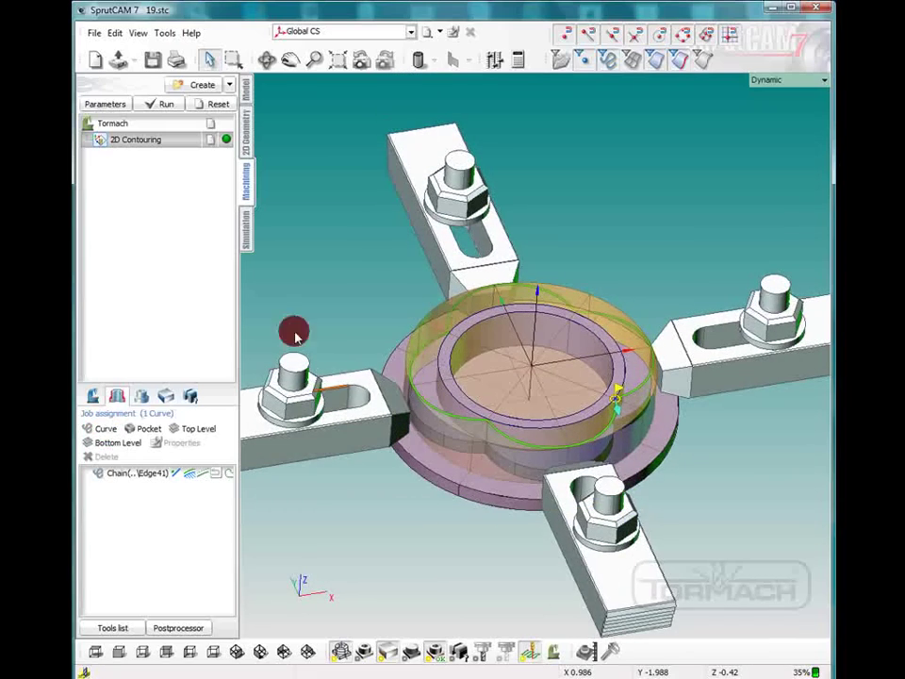
- Choose the .665 CC inserted mill, in inches, as the contouring tool
double_click(134, 142)
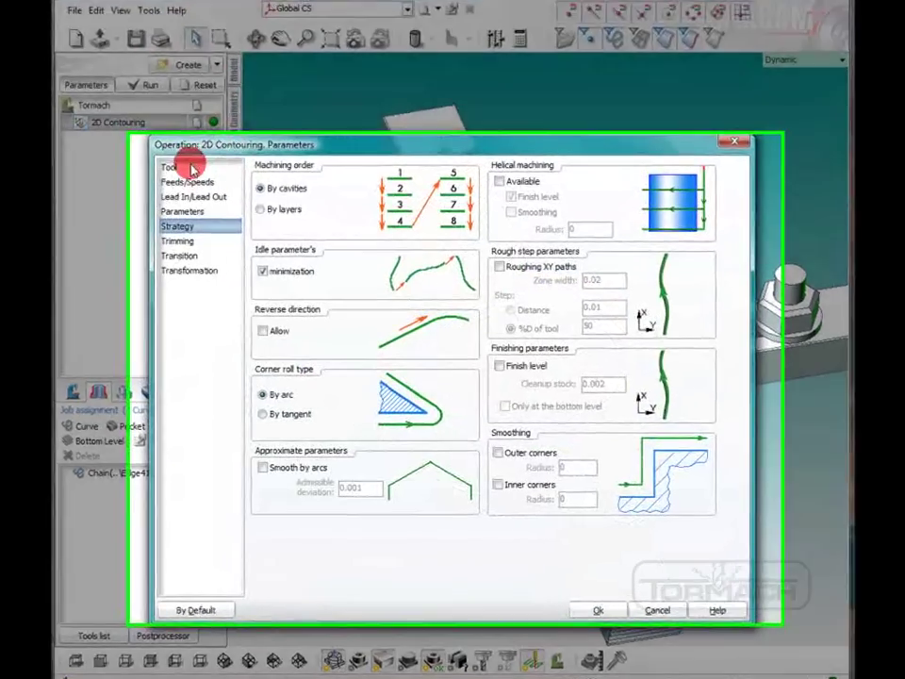
click(192, 168)
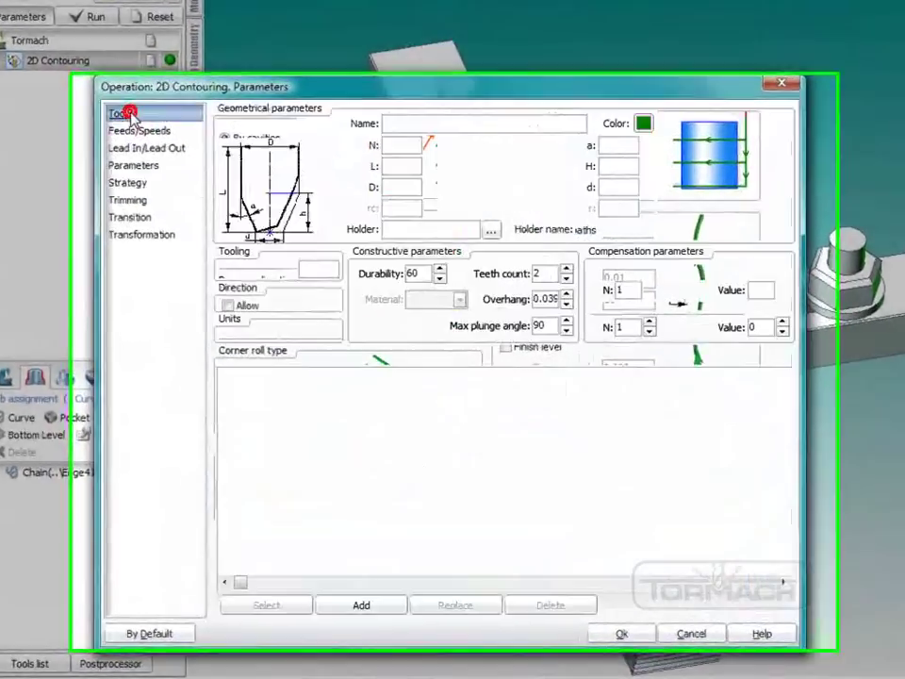
click(309, 360)
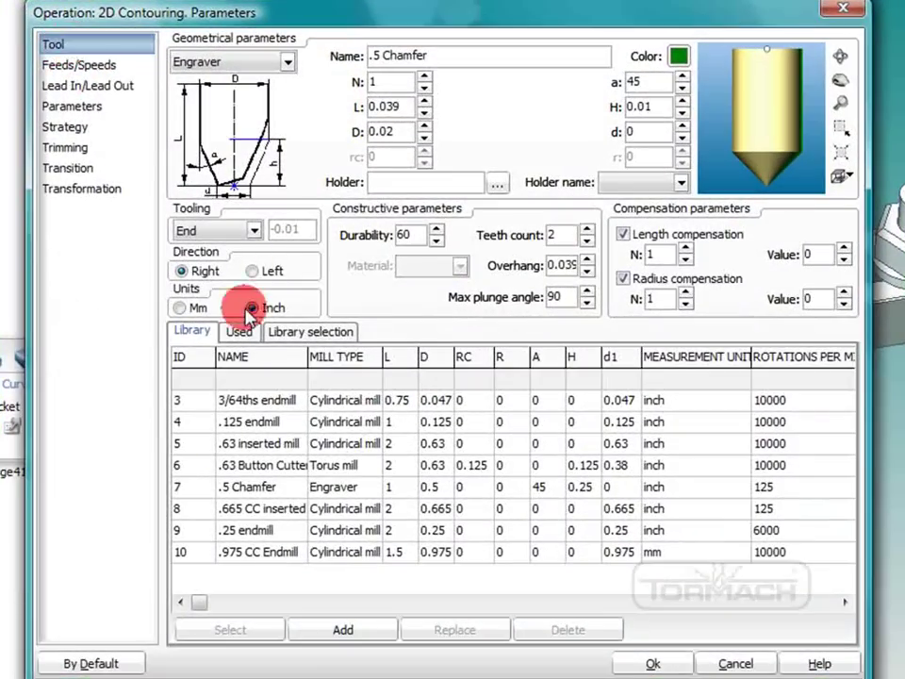
click(252, 491)
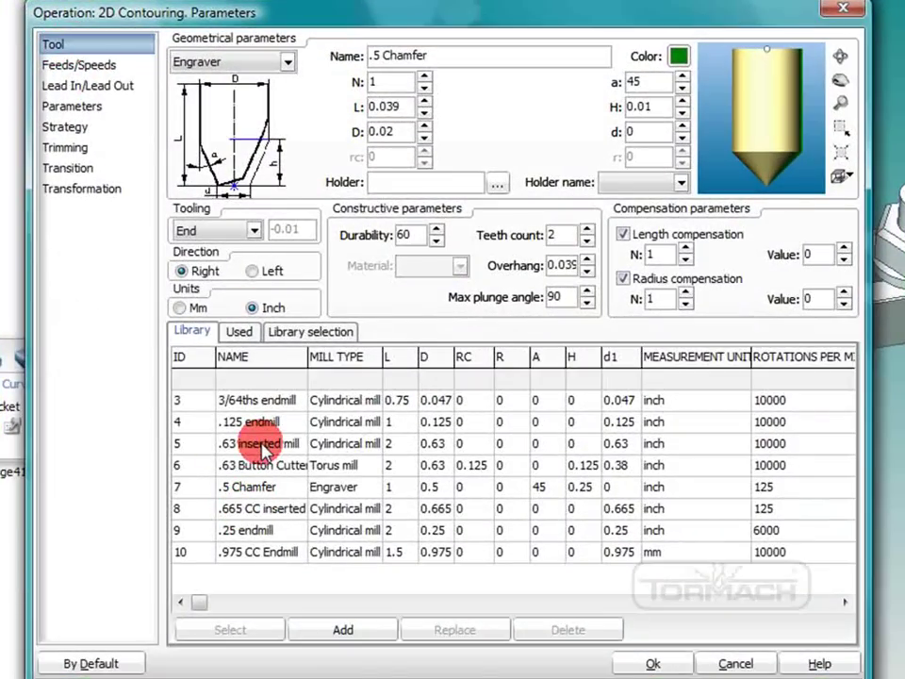
click(275, 510)
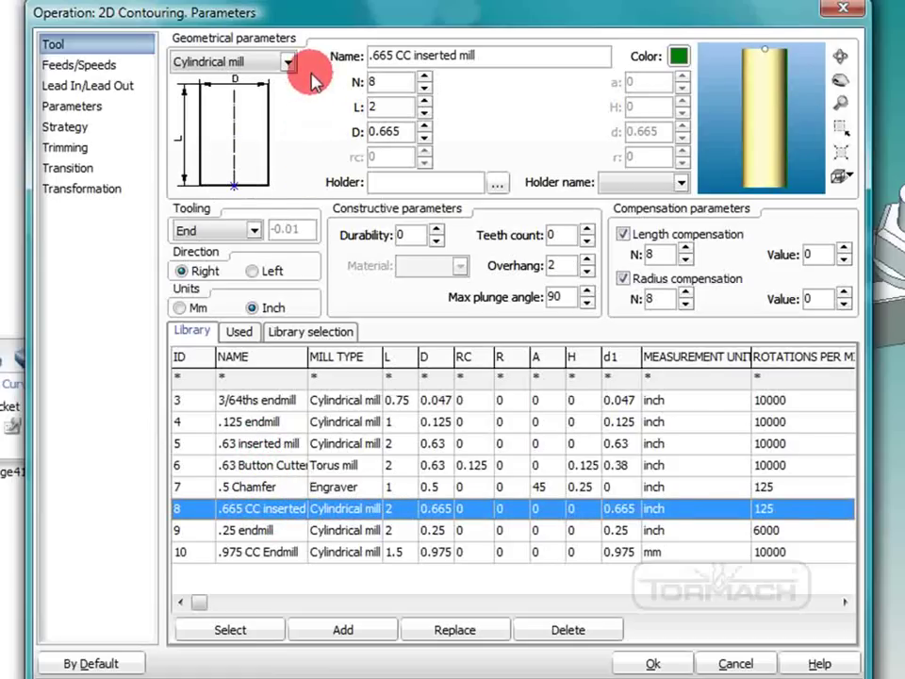
- Set spindle speed to 10000 rpm and the safe approach level to .05
click(59, 64)
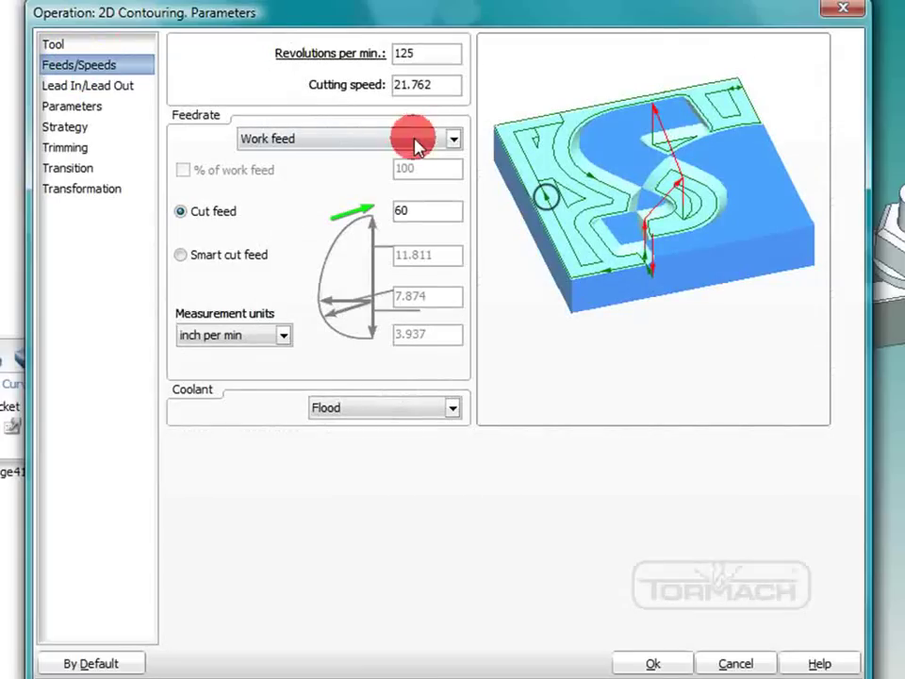
double_click(421, 53)
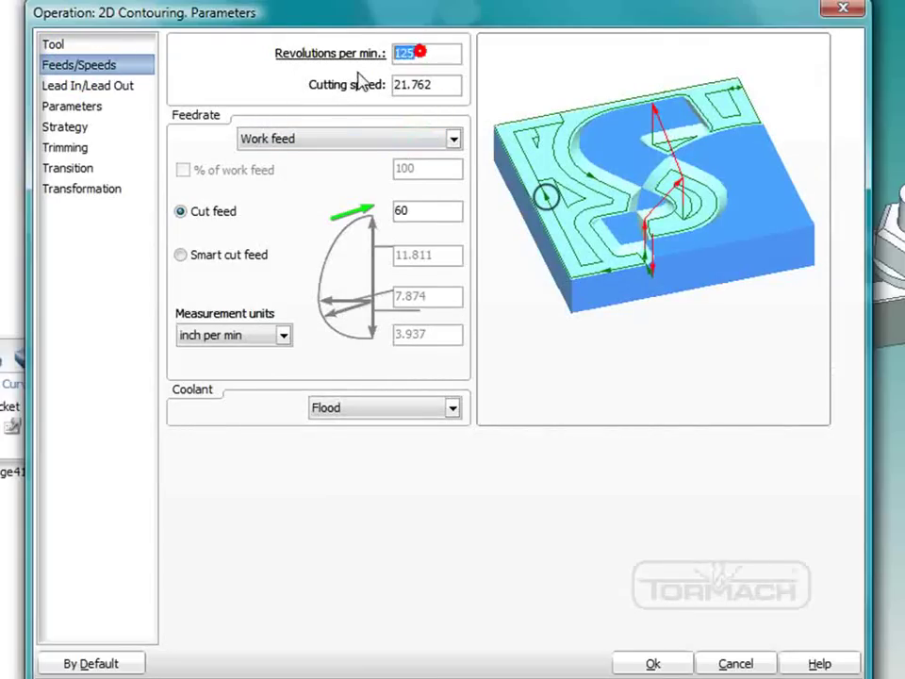
text(10000)
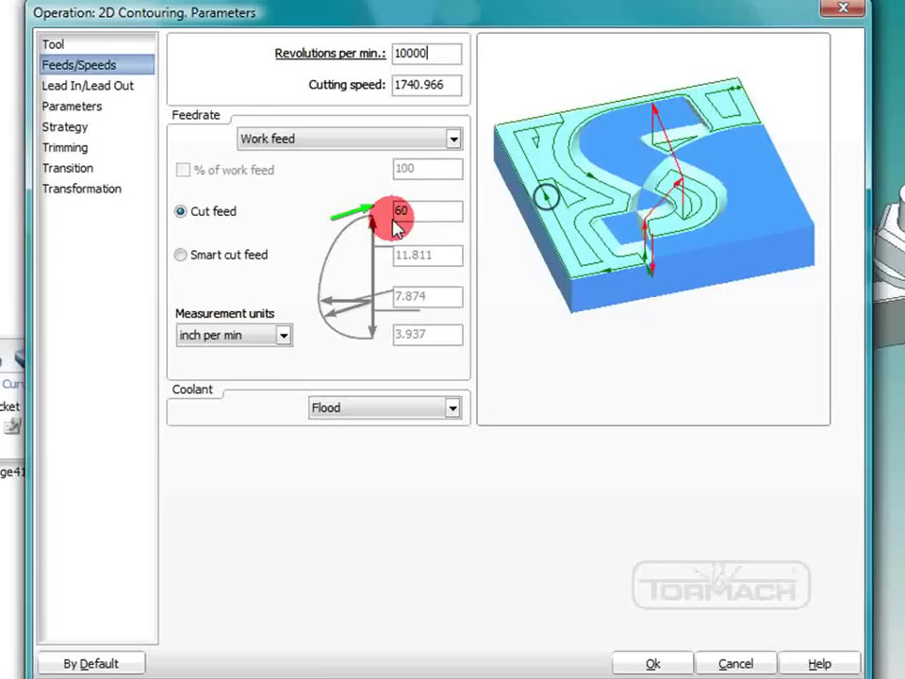
click(92, 88)
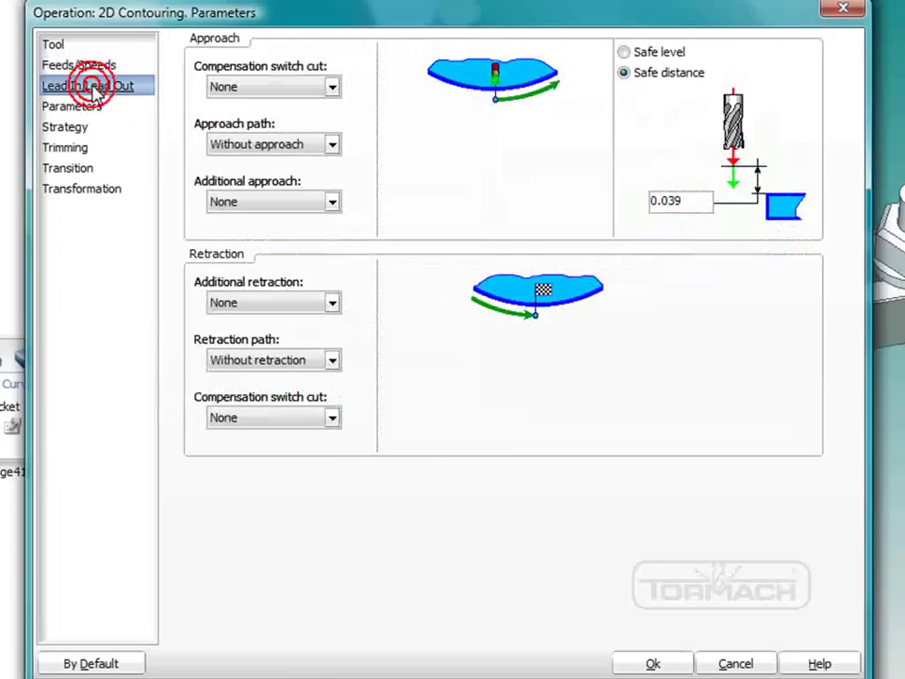
click(624, 53)
drag(661, 202, 621, 196)
text(.0)
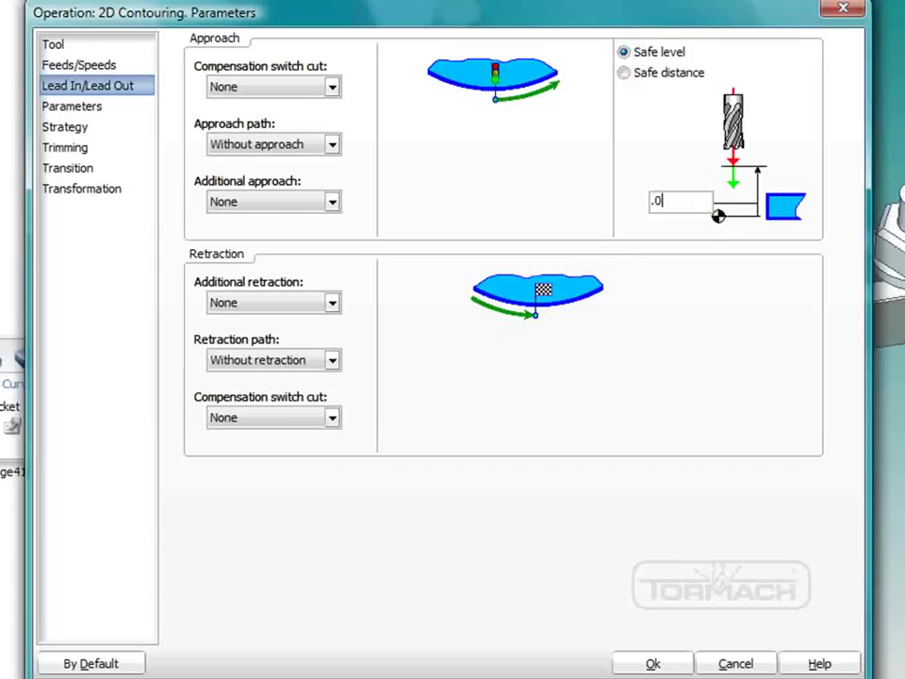
text(5)
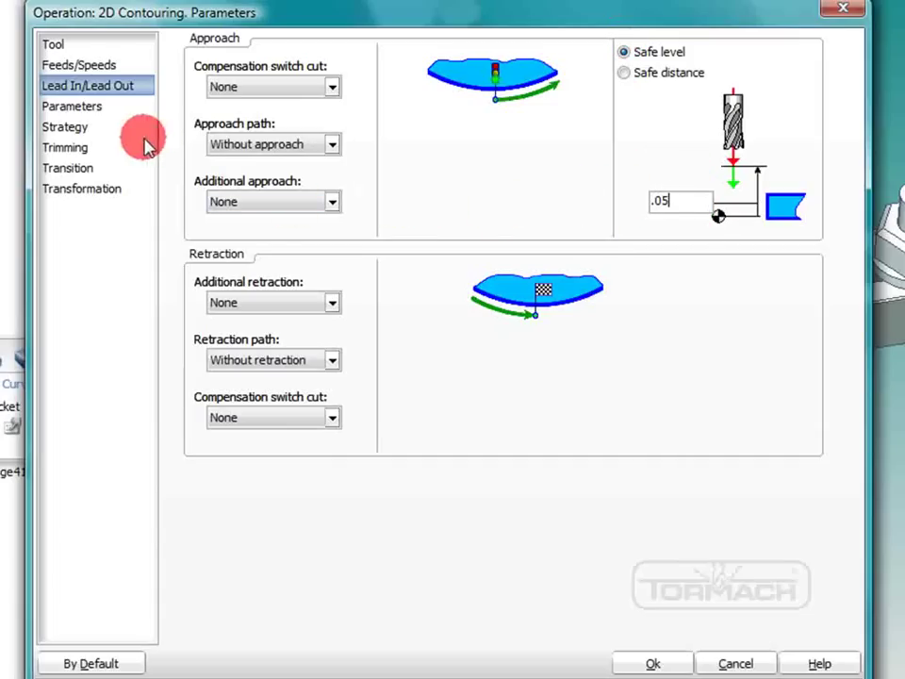
click(252, 143)
- Cut from 0 to -.75 in 6 depth passes with helical machining enabled
click(73, 107)
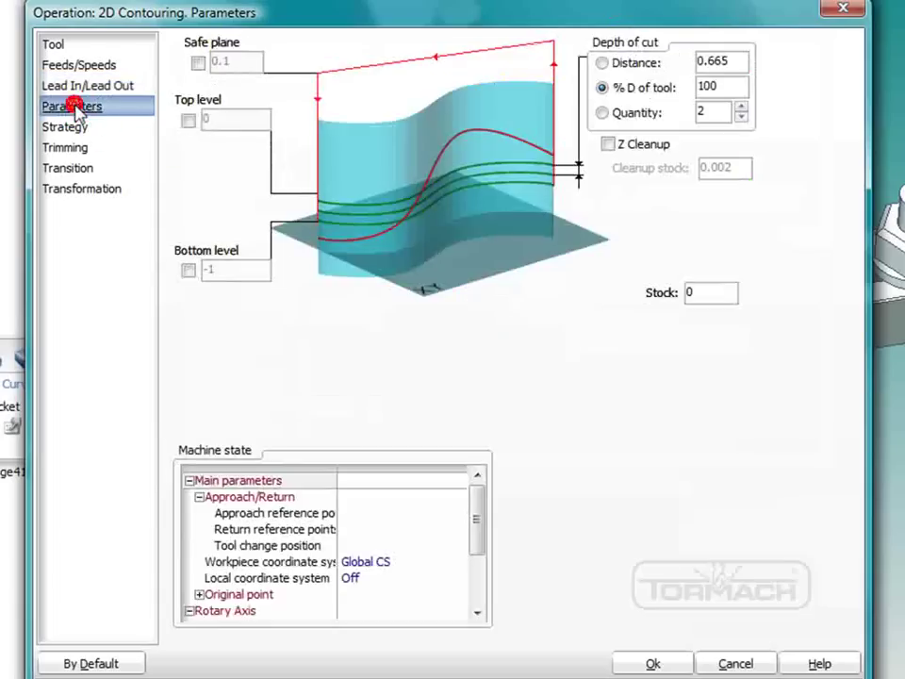
click(198, 63)
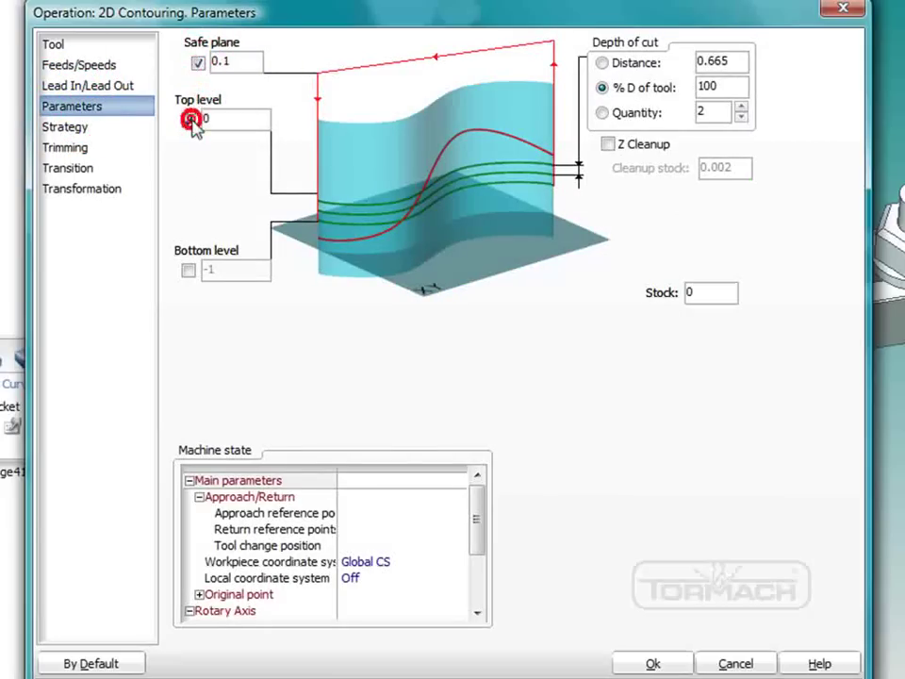
click(196, 277)
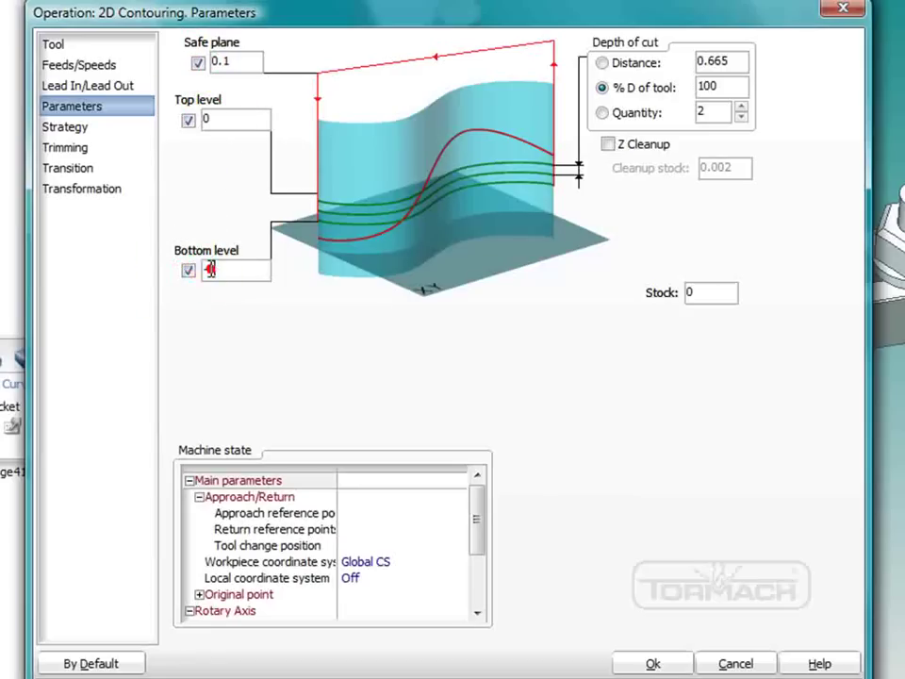
text(-1)
click(742, 106)
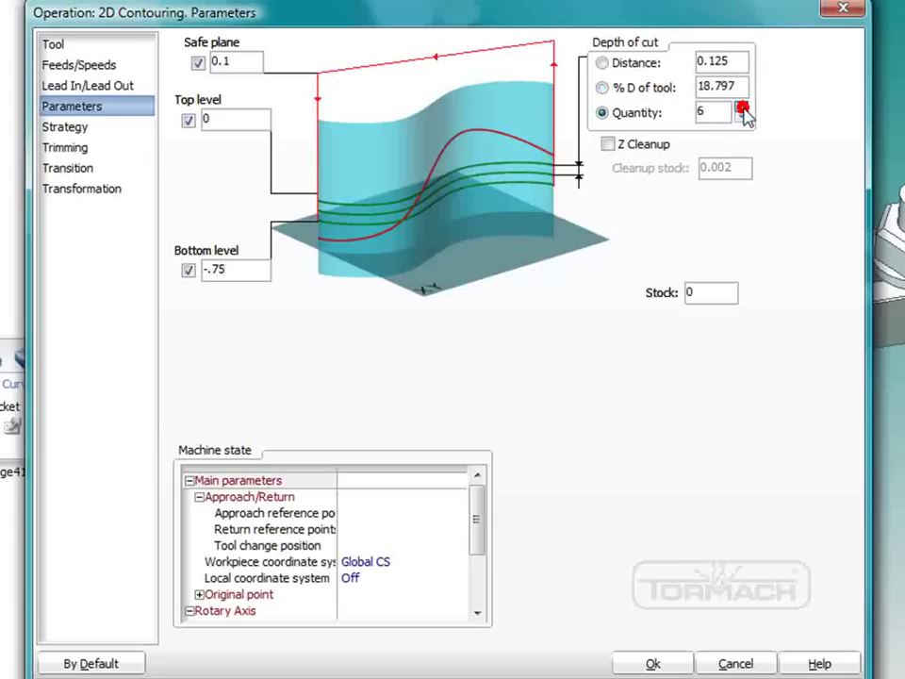
click(741, 118)
click(742, 106)
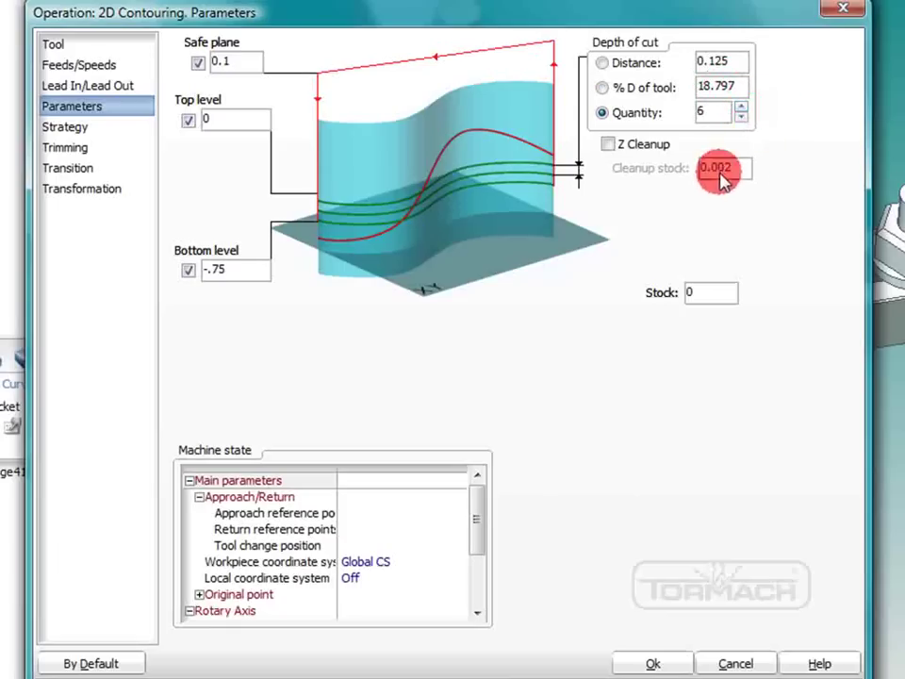
click(71, 127)
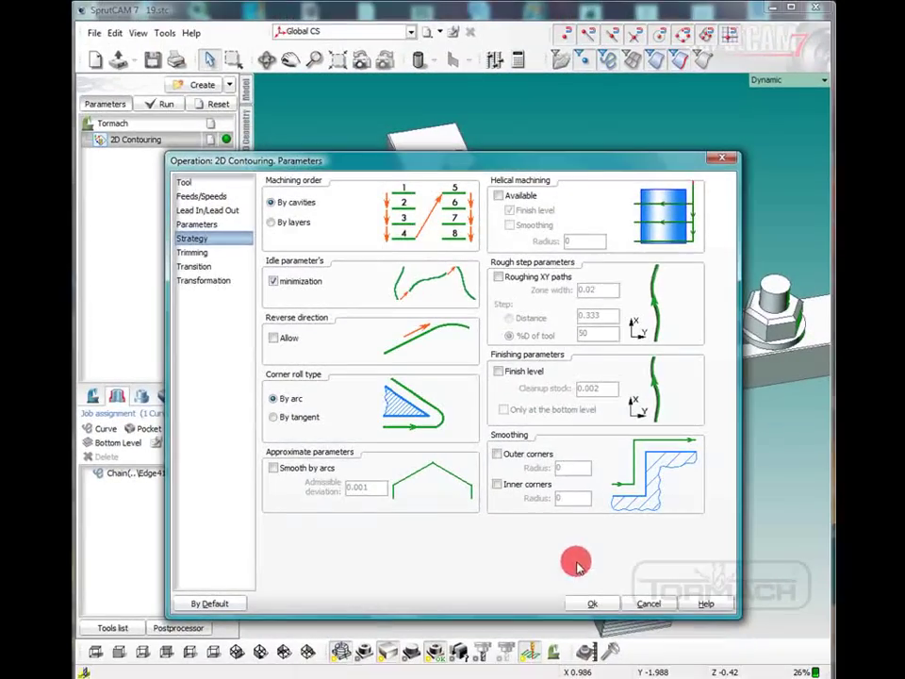
click(499, 195)
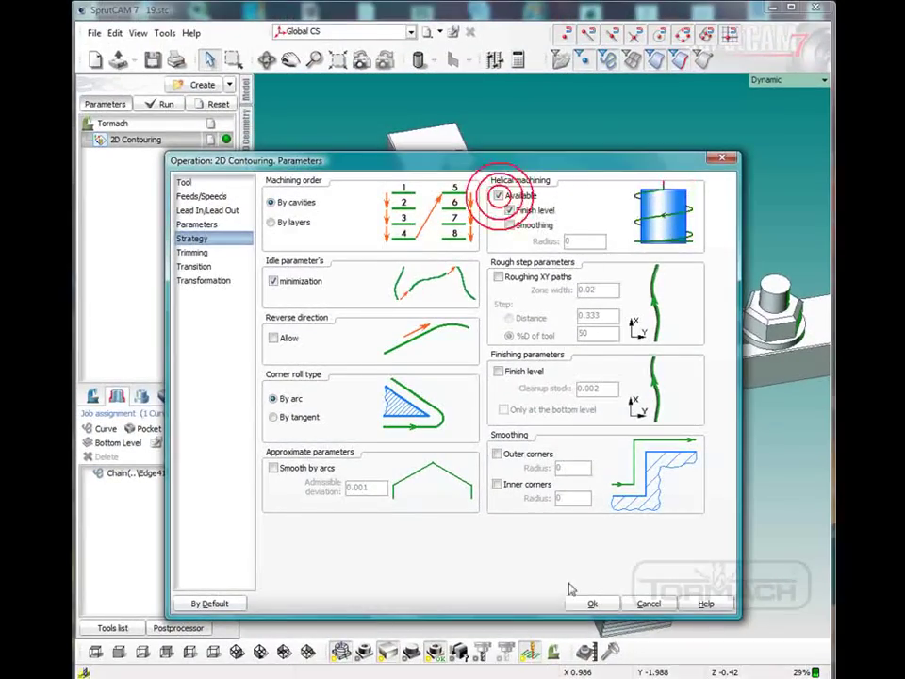
- Confirm the parameters, run the 2D Contouring calculation, and inspect the flower-outline toolpath
click(594, 604)
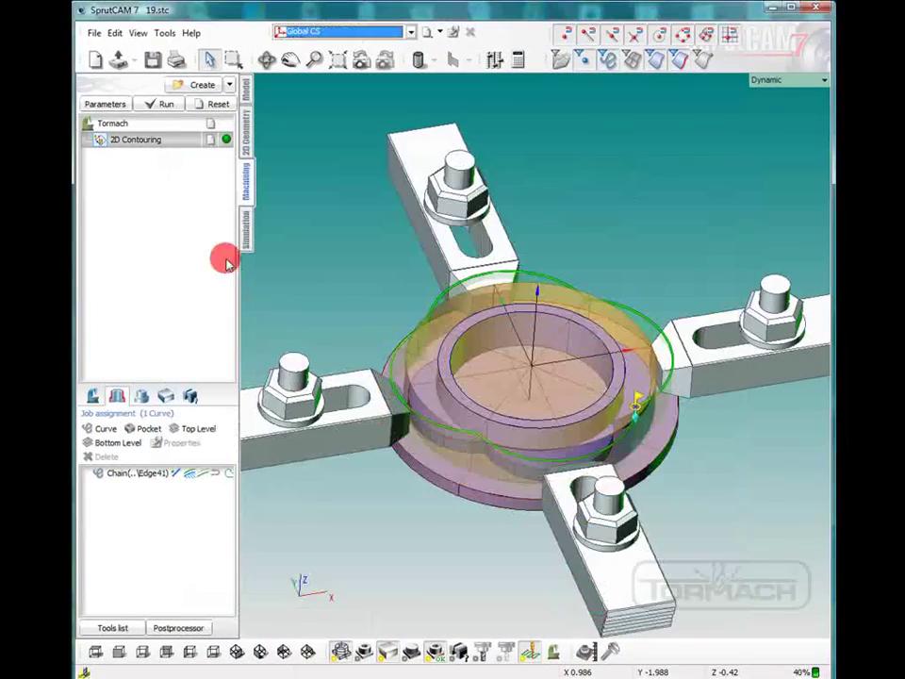
click(163, 105)
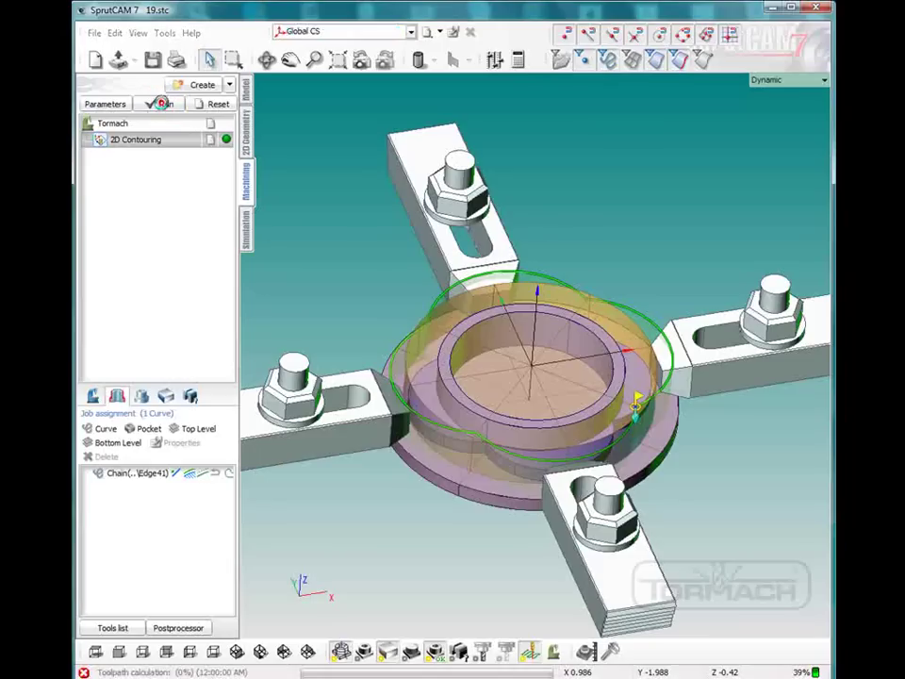
right_drag(455, 372, 554, 513)
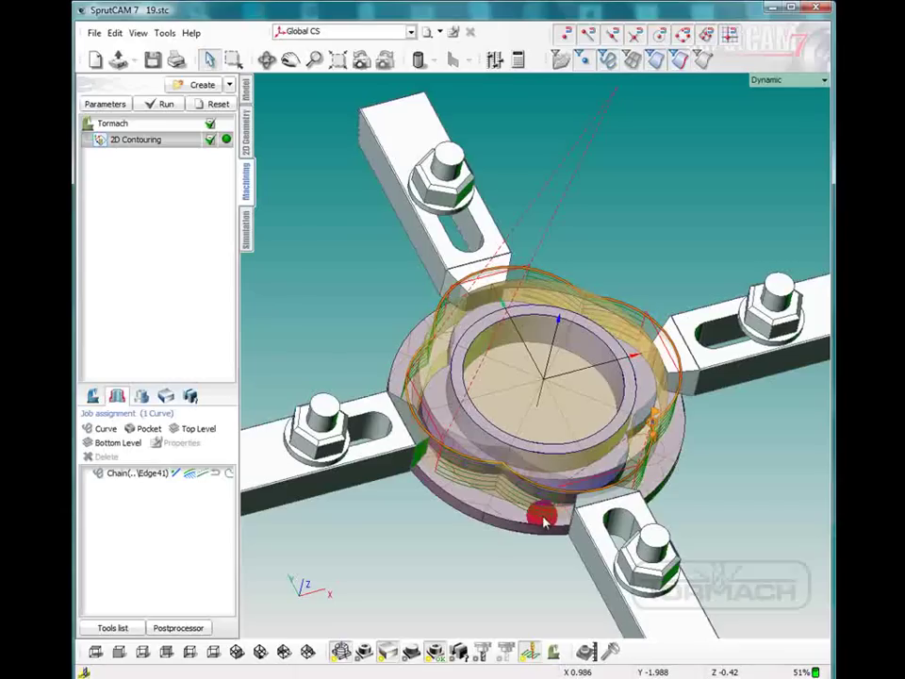
mouse_move(544, 521)
right_down()
mouse_move(495, 512)
mouse_move(494, 491)
right_up()
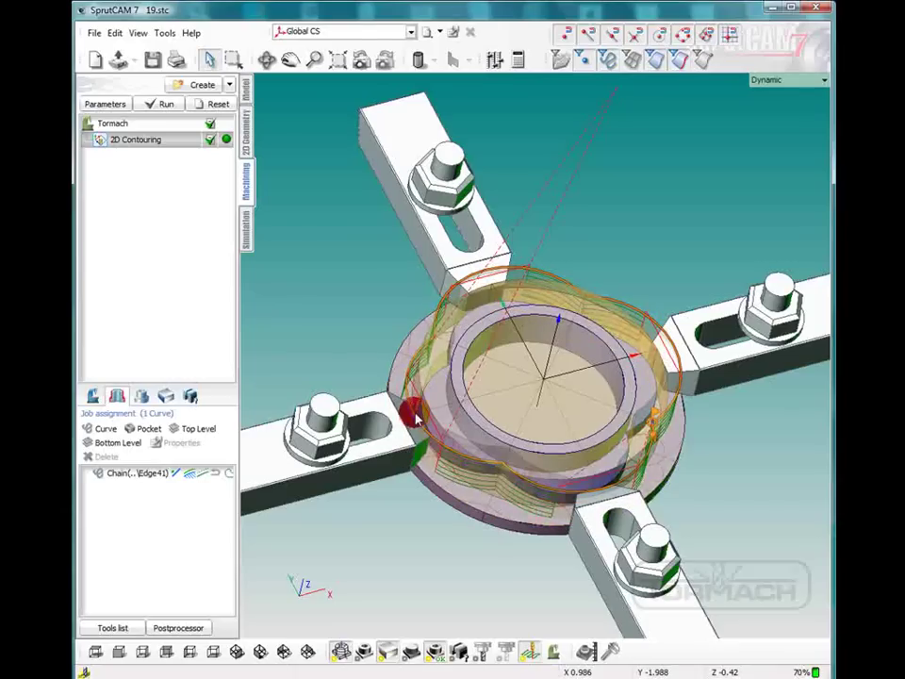
right_drag(415, 413, 431, 345)
mouse_move(560, 308)
right_down()
mouse_move(577, 410)
mouse_move(525, 410)
mouse_move(531, 415)
mouse_move(582, 283)
mouse_move(495, 376)
mouse_move(610, 263)
mouse_move(583, 269)
mouse_move(574, 307)
mouse_move(554, 308)
right_up()
scroll(574, 308, down, 3)
- Rewind and replay the 2D Contouring simulation, inspecting the flower contour cut between the clamps
click(259, 233)
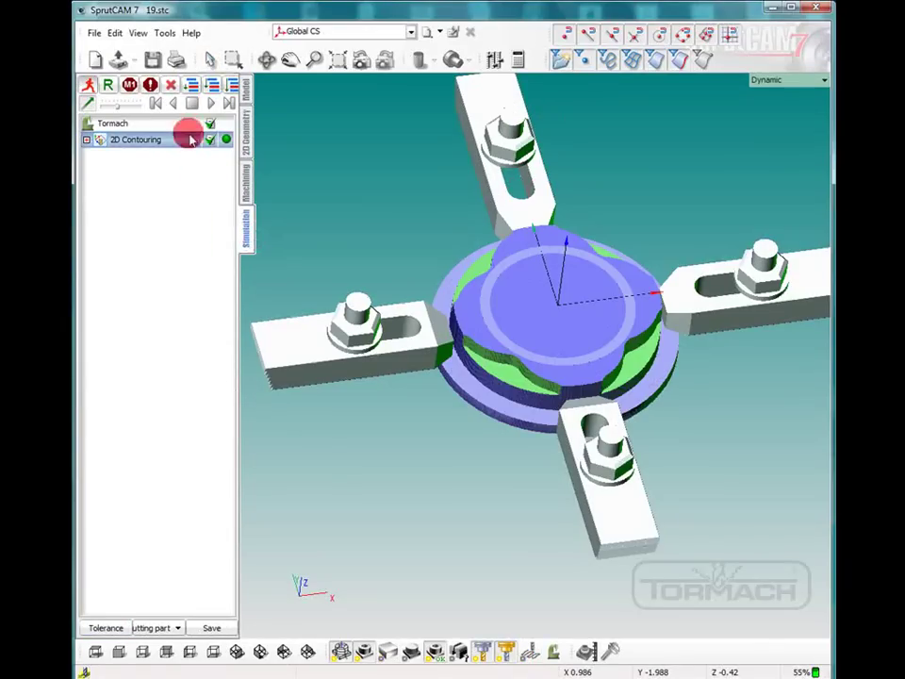
click(214, 87)
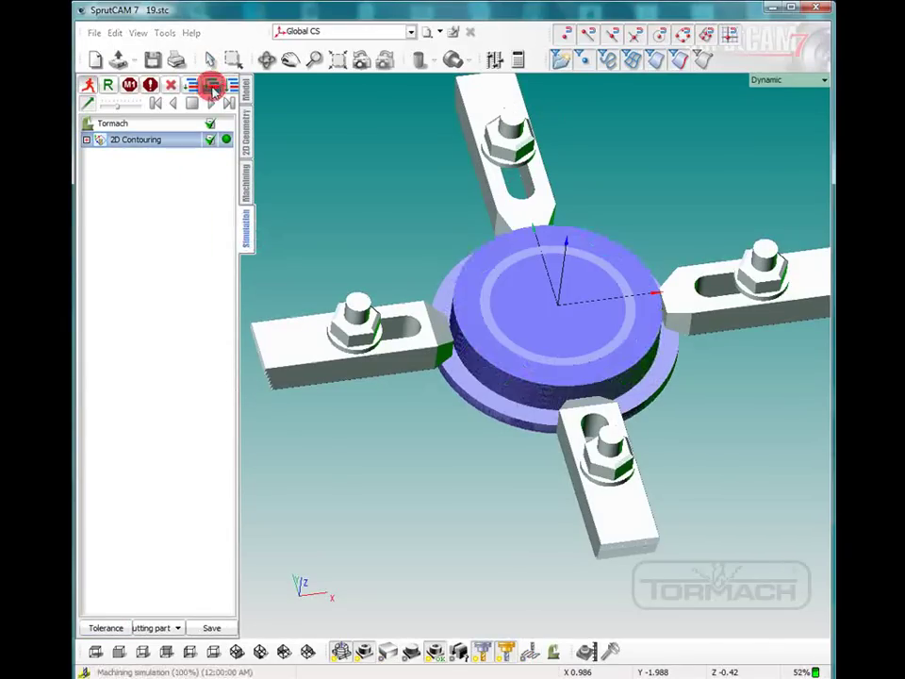
click(192, 104)
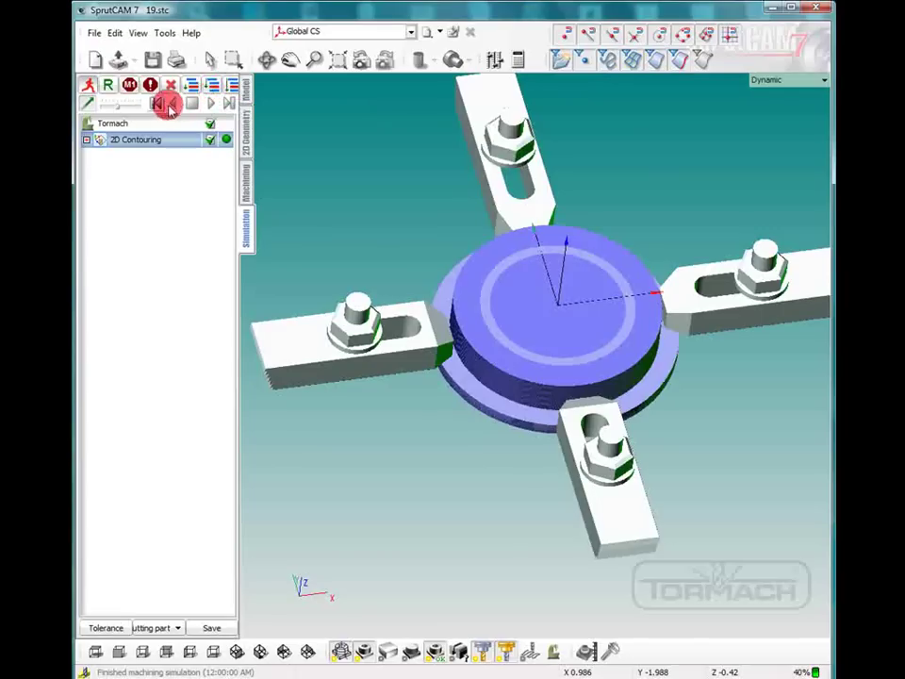
click(212, 105)
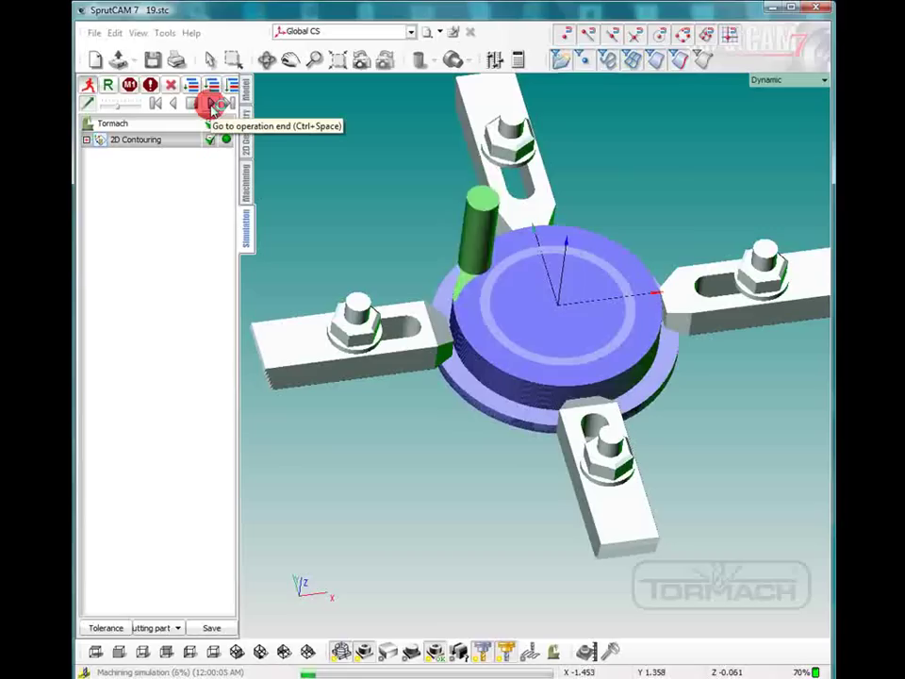
right_drag(447, 368, 444, 365)
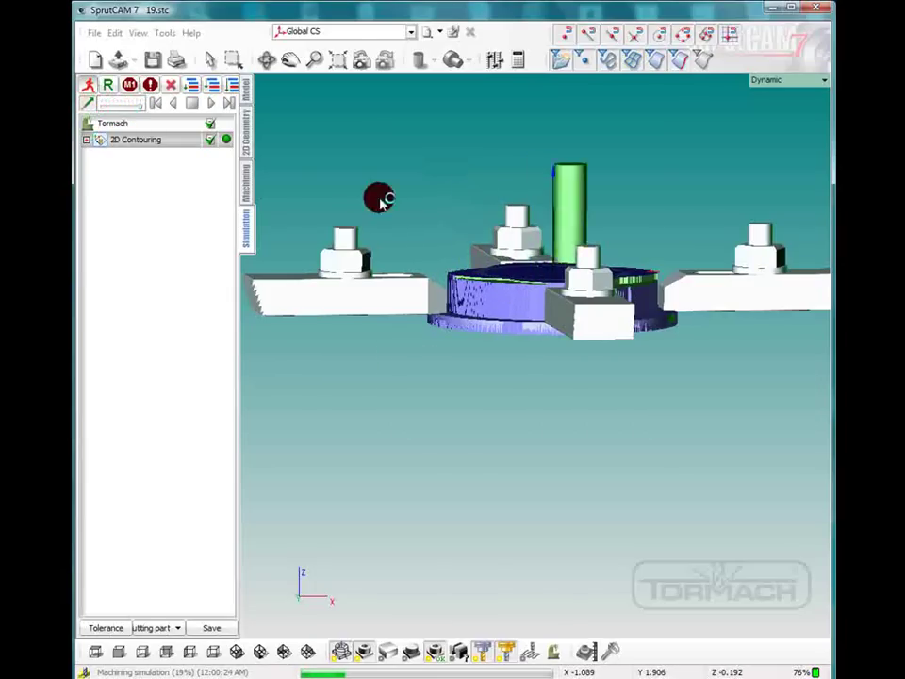
right_drag(379, 196, 391, 256)
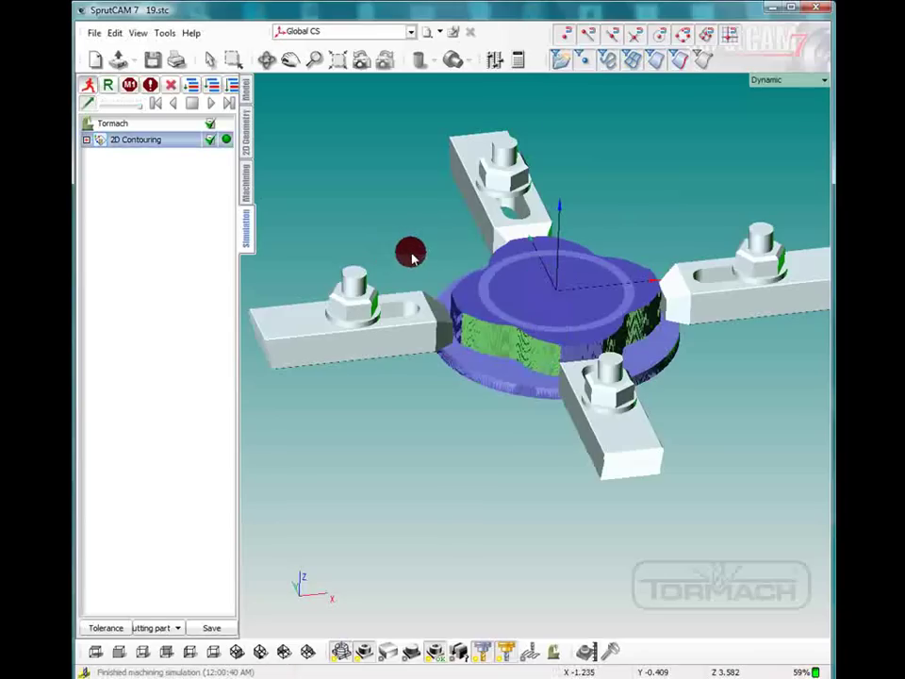
mouse_move(491, 294)
mouse_down()
mouse_move(495, 303)
mouse_move(471, 307)
mouse_move(482, 397)
mouse_up()
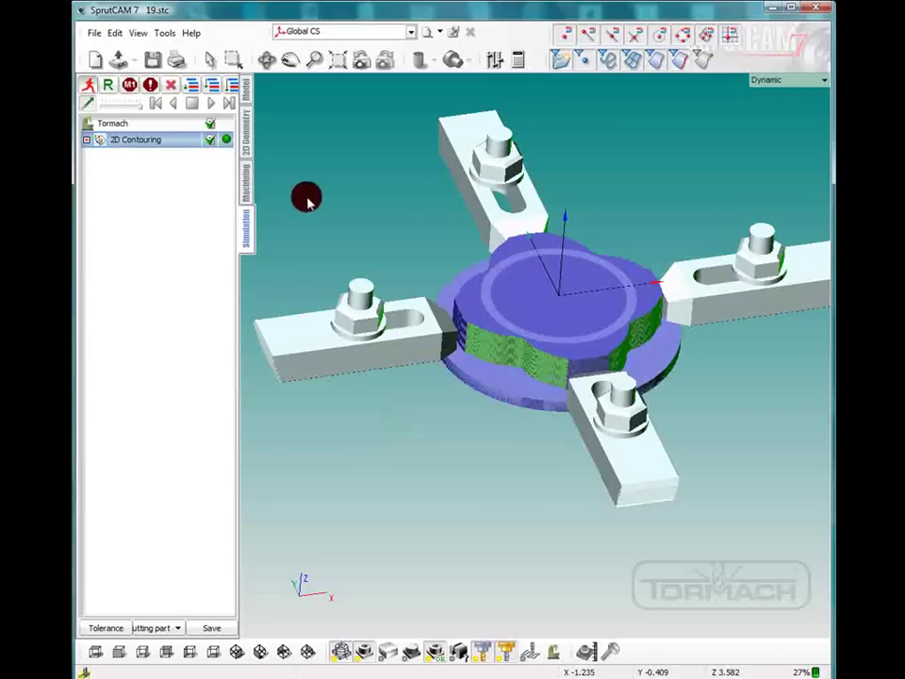
- Show the 2D Contouring operation's fixtures, inherited from the previous operation
click(247, 184)
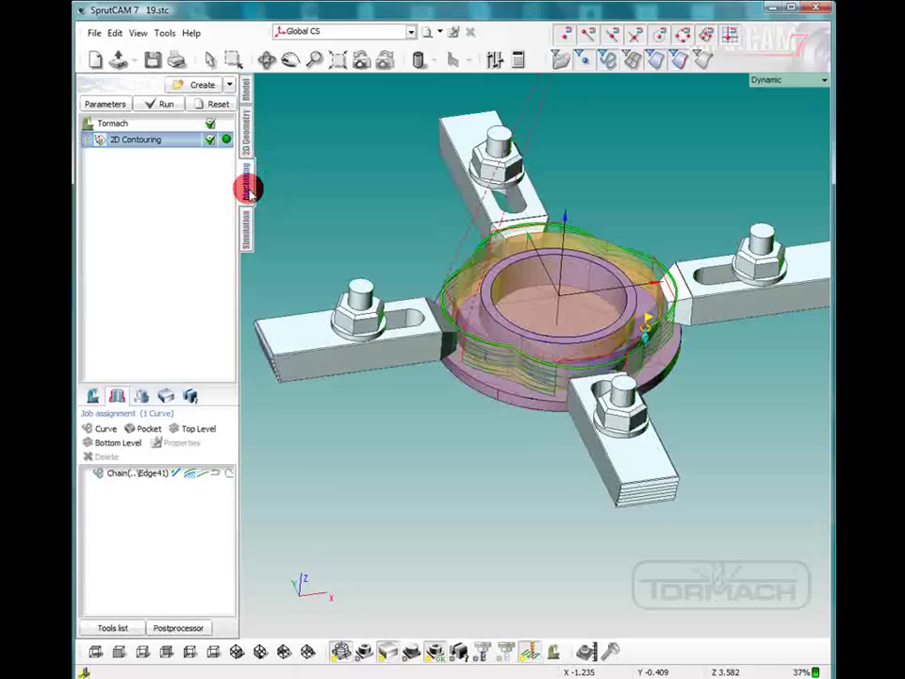
click(190, 396)
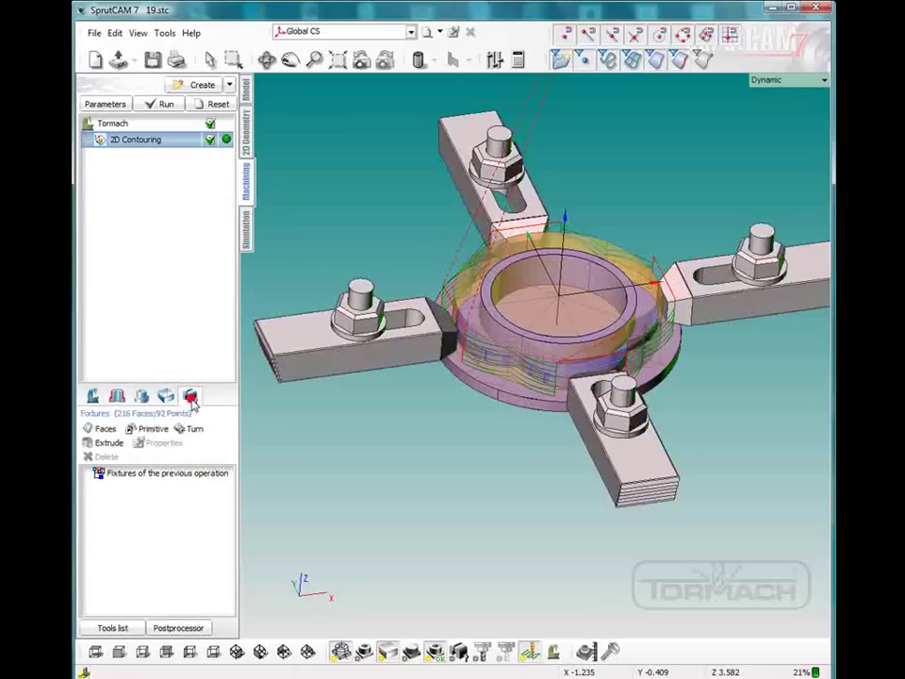
click(190, 396)
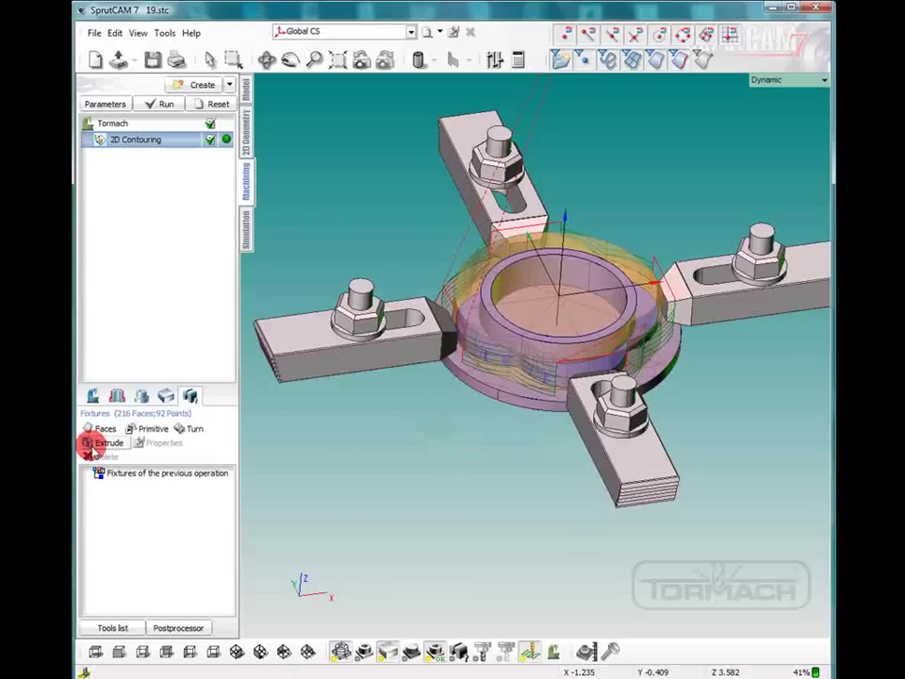
- From the model tree, switch to the Top view and the 2D Geometry tab
click(246, 91)
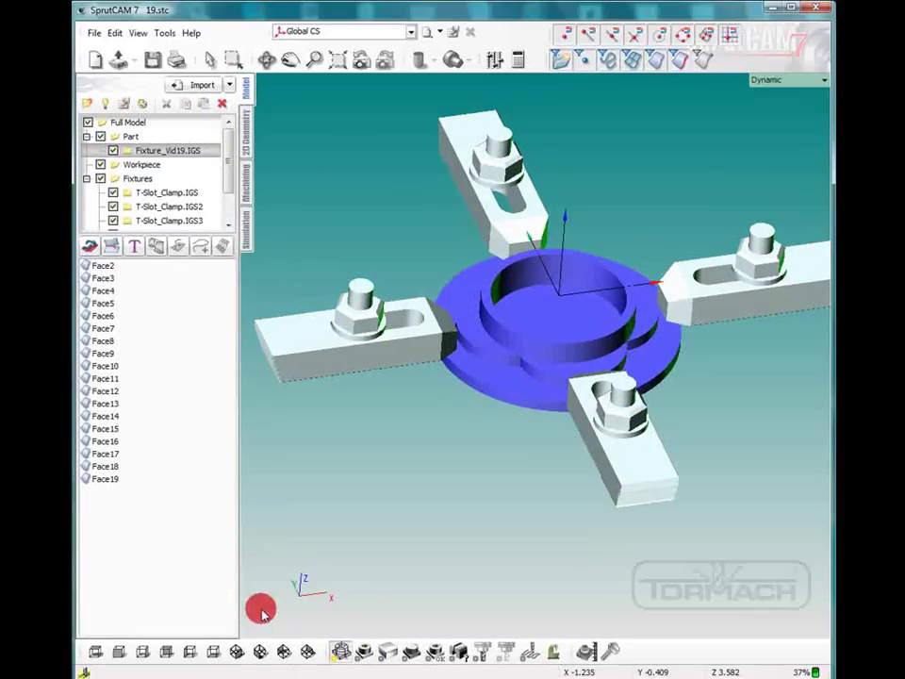
click(94, 652)
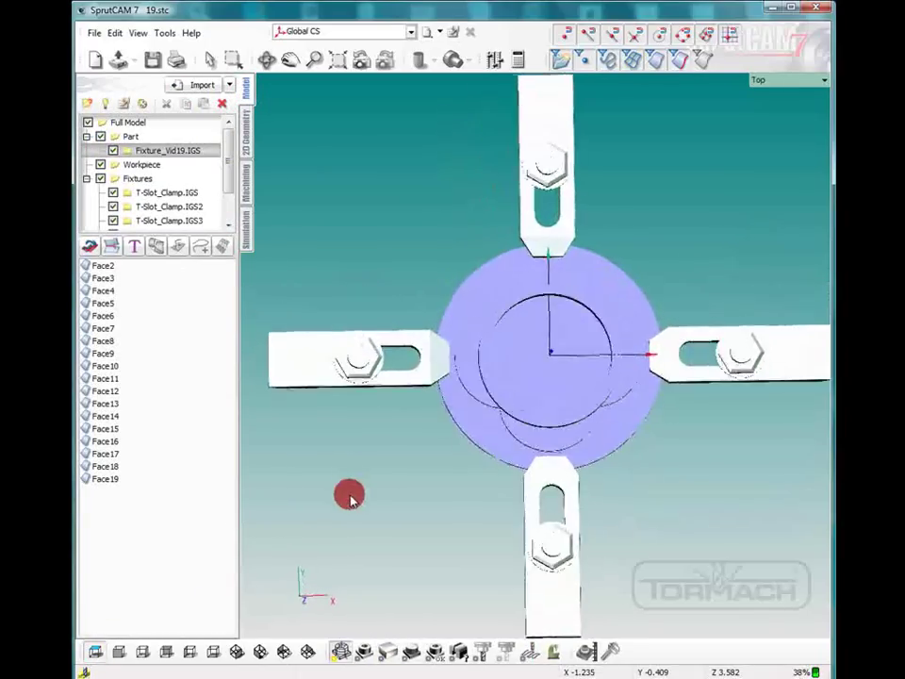
click(249, 140)
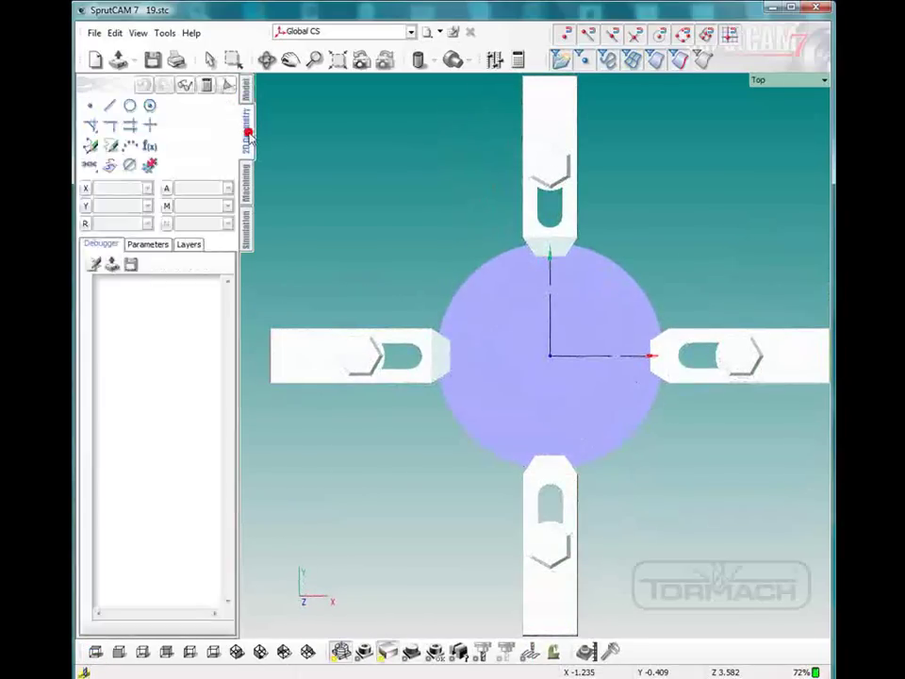
- Draw a centre-radius circle at X -2, Y -2 with radius 0.98995 over the disc edge
click(130, 106)
click(149, 106)
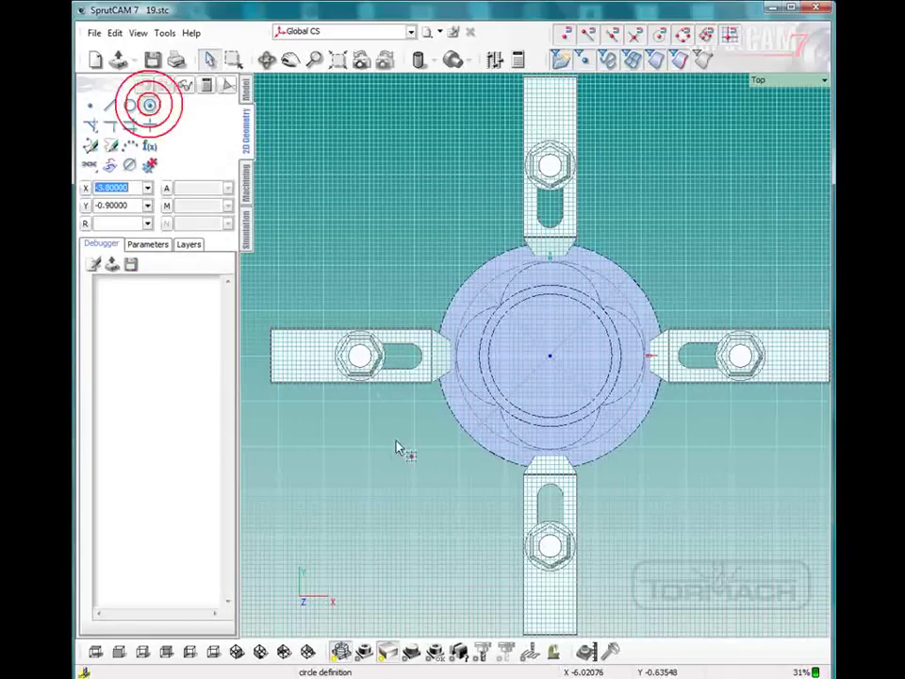
click(452, 459)
drag(459, 453, 487, 481)
click(487, 481)
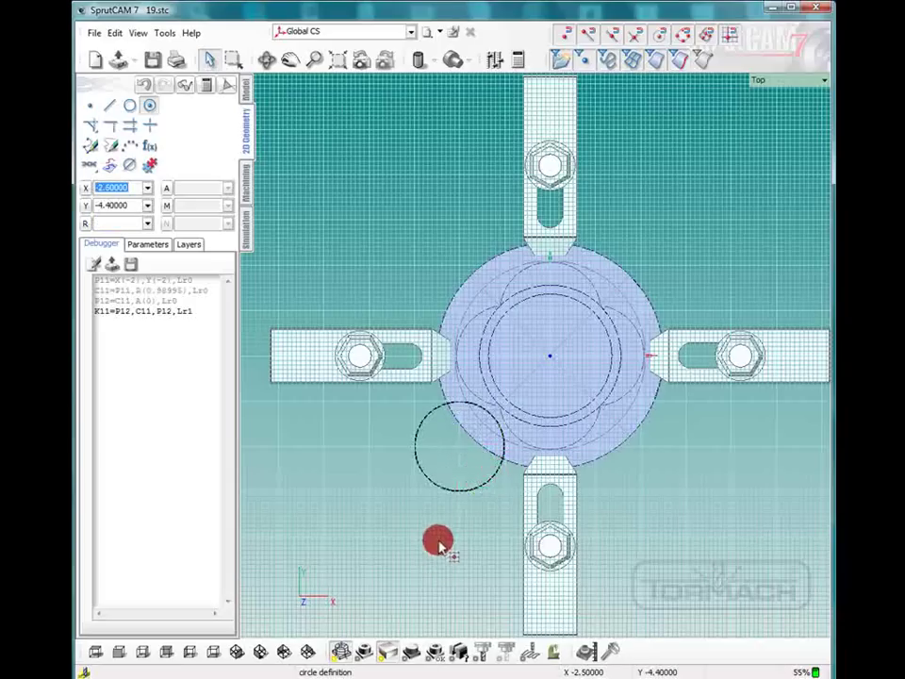
middle_drag(437, 540, 465, 462)
right_drag(465, 462, 497, 239)
middle_drag(497, 238, 497, 303)
right_drag(497, 303, 267, 185)
- Add the new circle to the 2D Contouring fixtures as an extruded curve
click(249, 185)
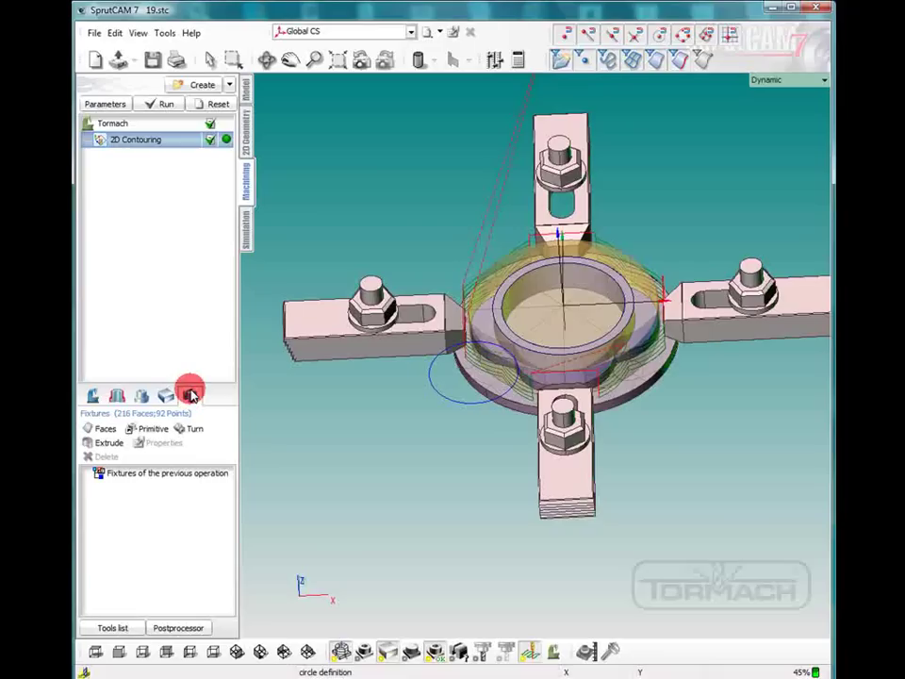
click(114, 431)
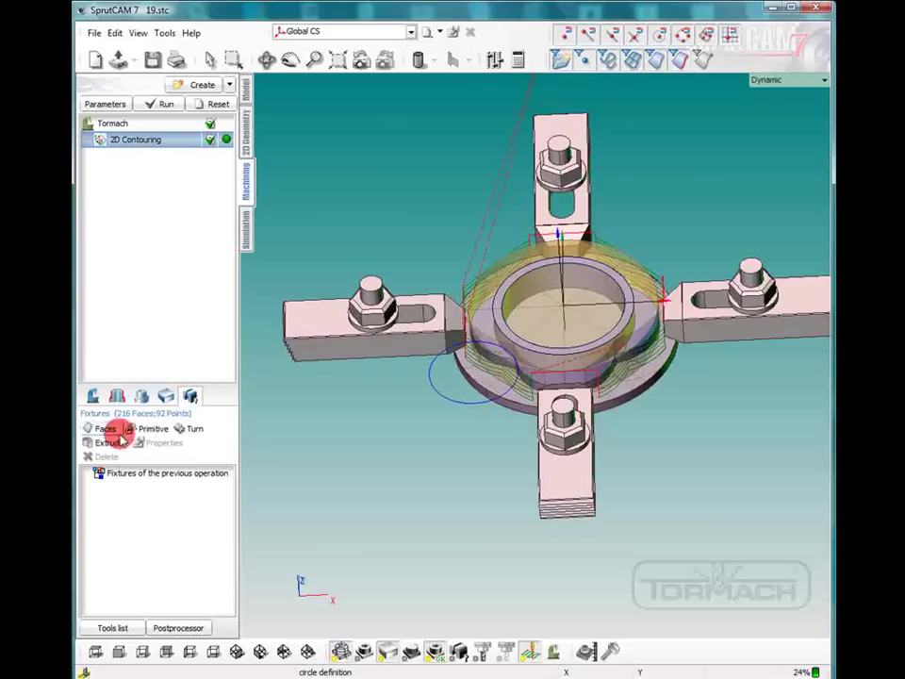
click(114, 443)
click(442, 395)
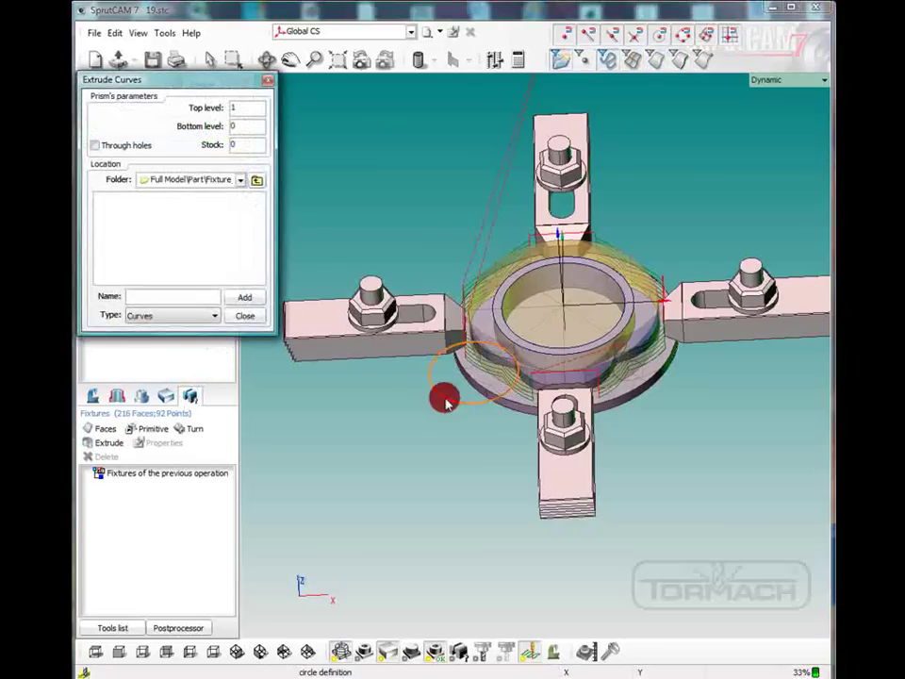
click(213, 342)
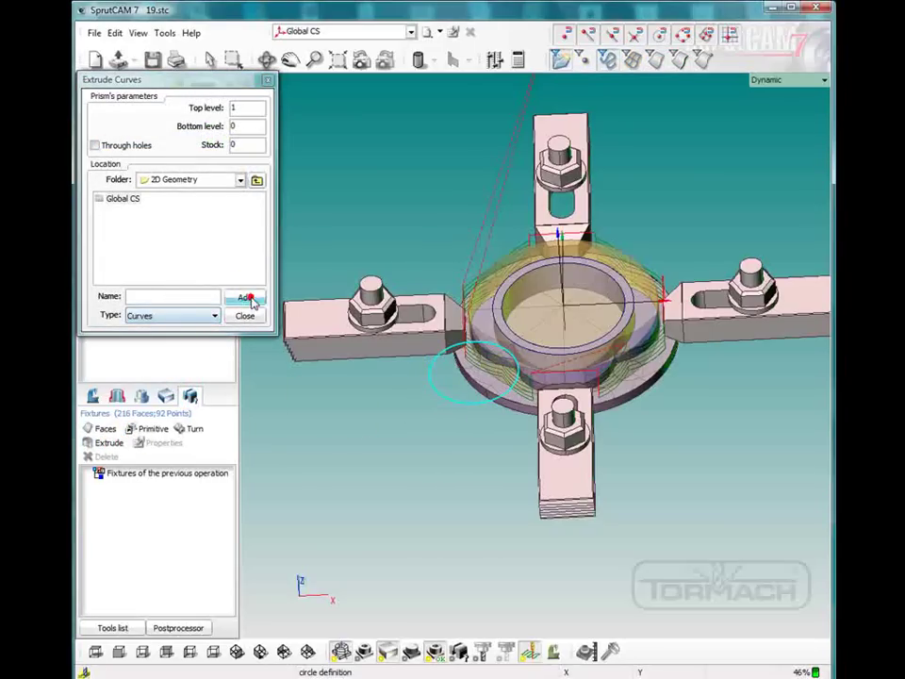
click(248, 298)
drag(360, 417, 360, 338)
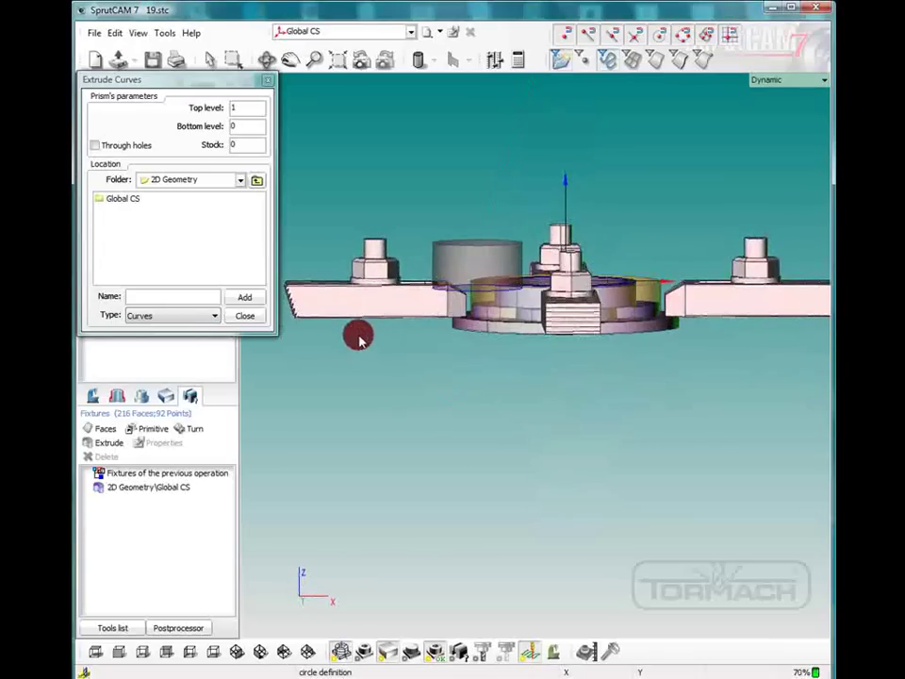
click(247, 316)
- Set the extruded circle fixture's Z levels to Min -0.75 and Max 0
click(154, 486)
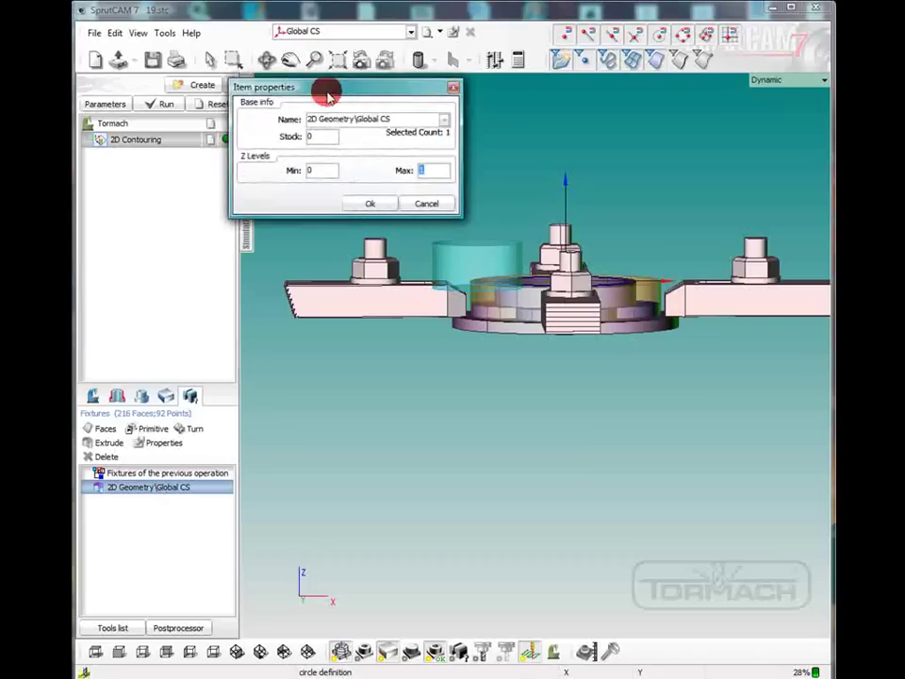
drag(326, 89, 287, 75)
click(382, 161)
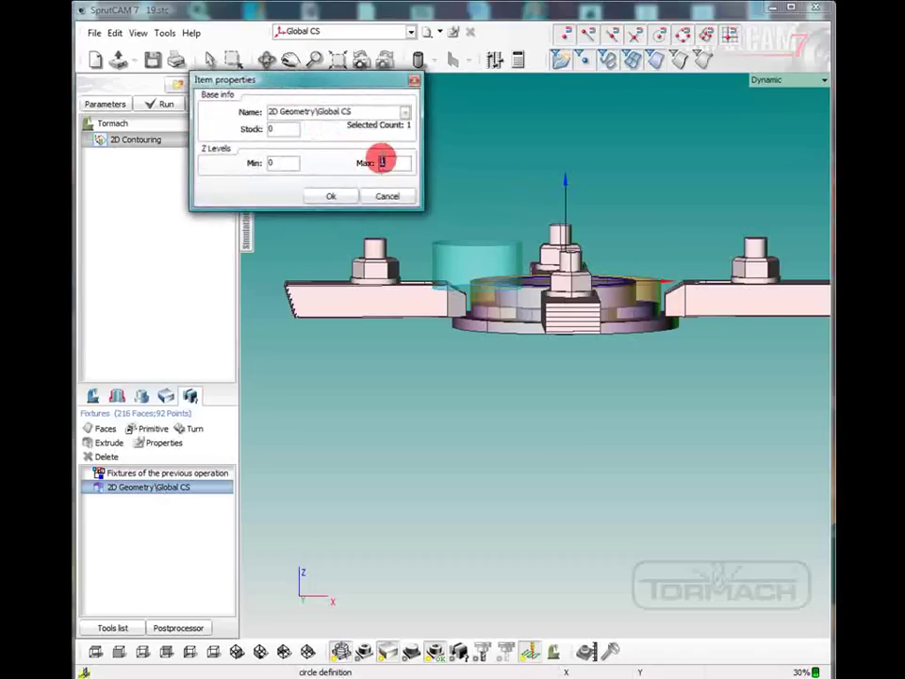
click(337, 184)
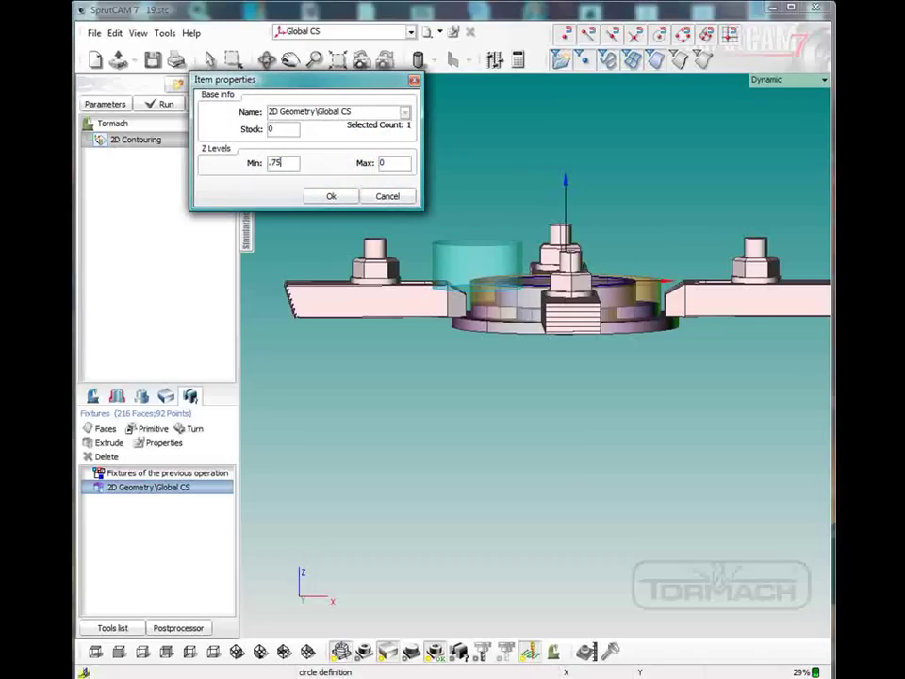
click(328, 197)
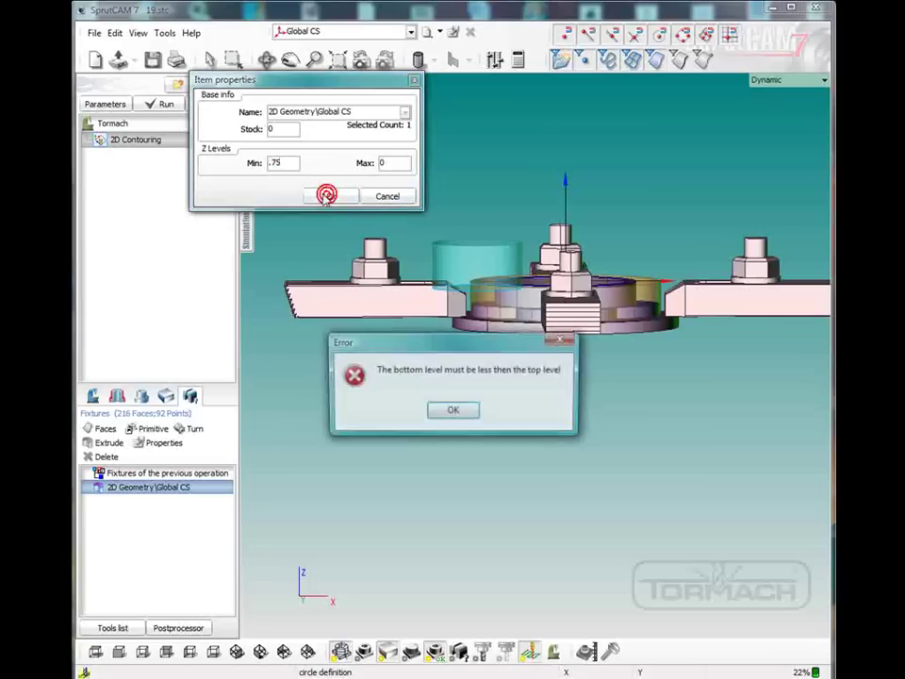
click(401, 377)
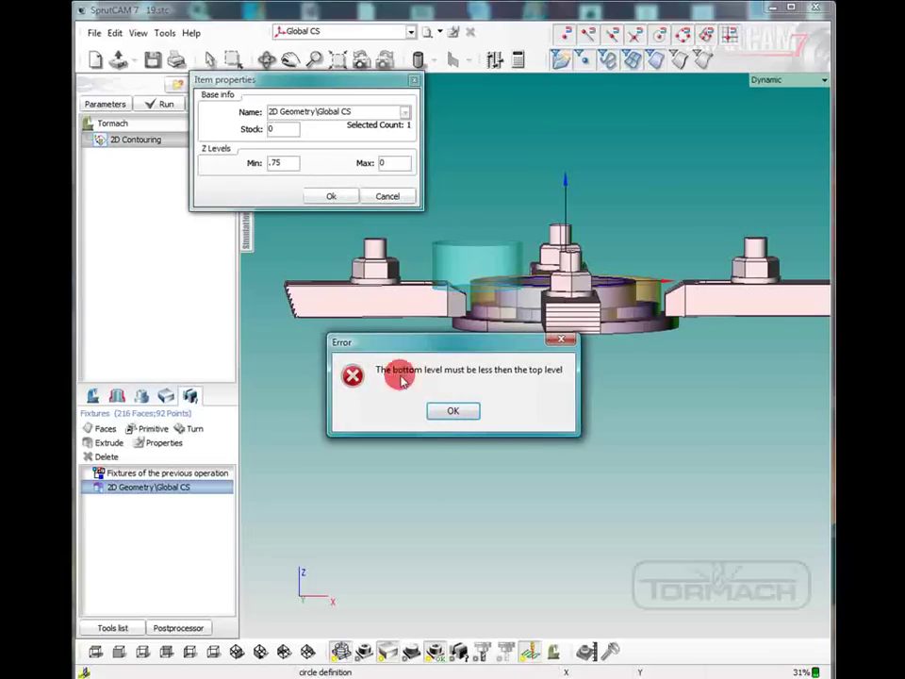
click(443, 411)
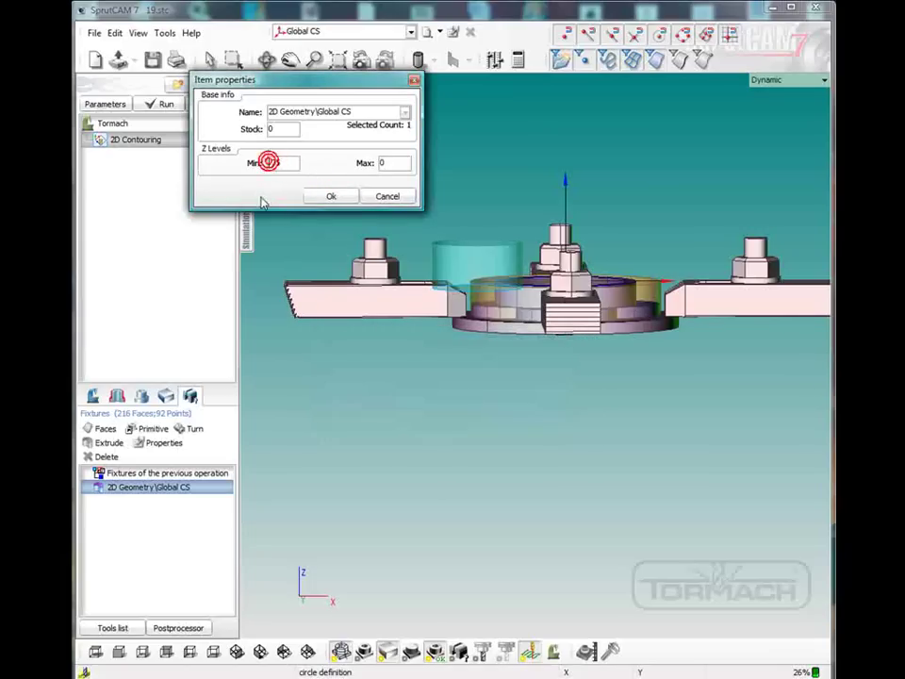
click(328, 197)
- Recalculate the 2D Contouring toolpath and inspect it around the new cylinder fixture
drag(430, 208, 441, 347)
click(170, 104)
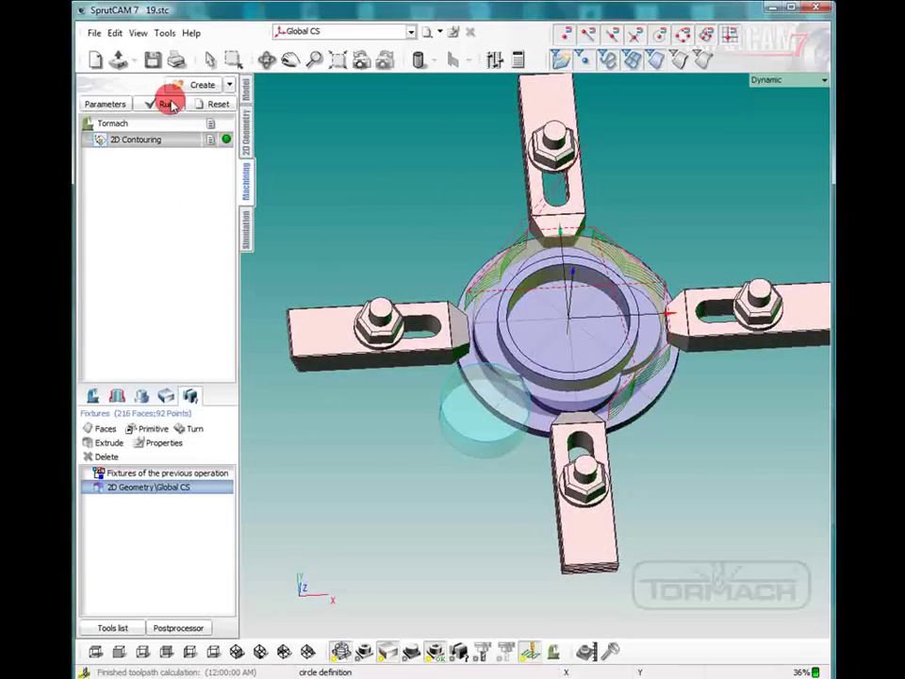
drag(477, 433, 384, 399)
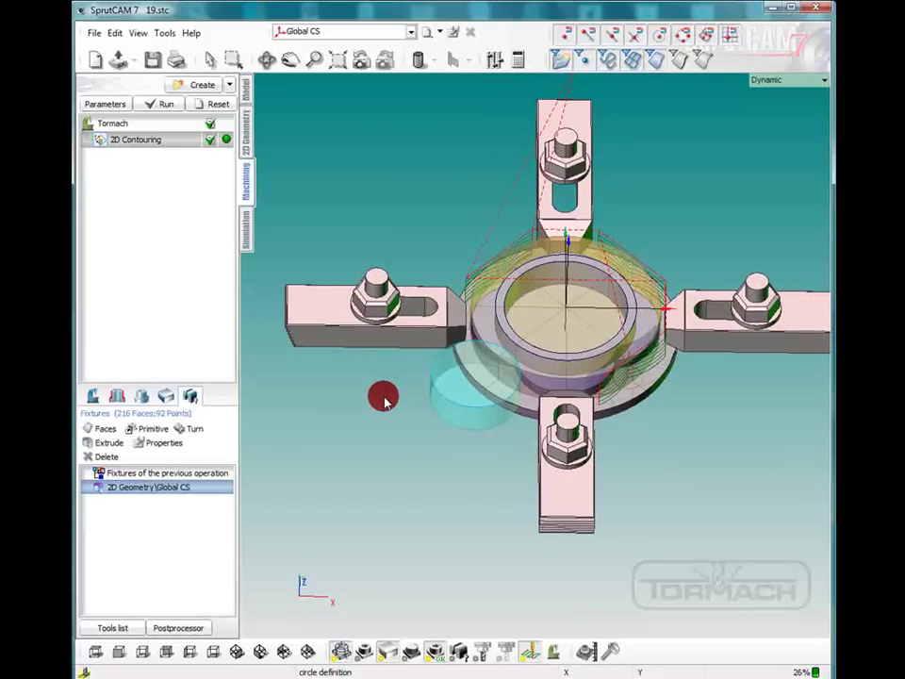
right_drag(384, 401, 359, 401)
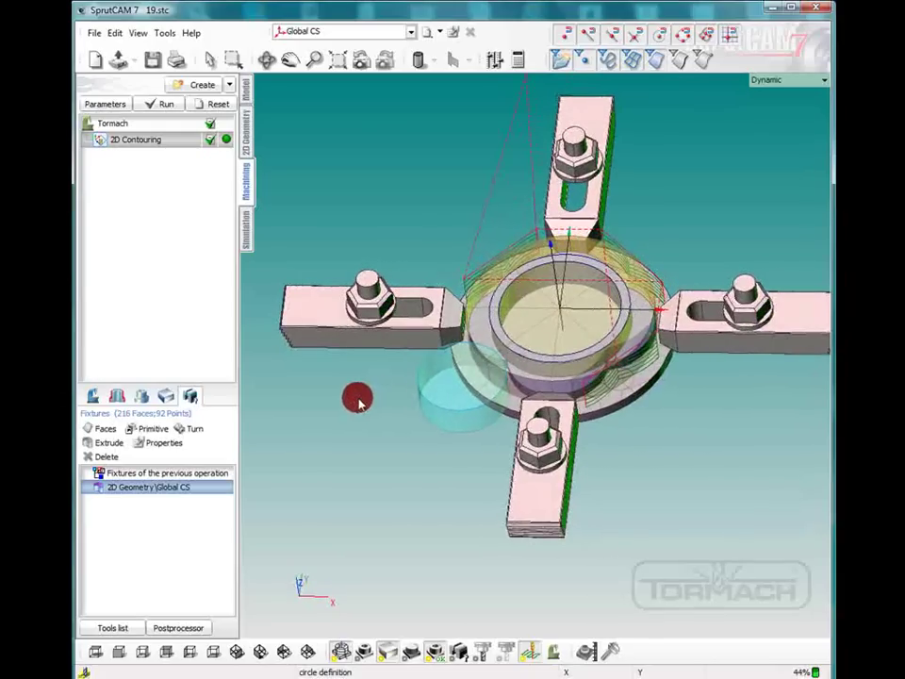